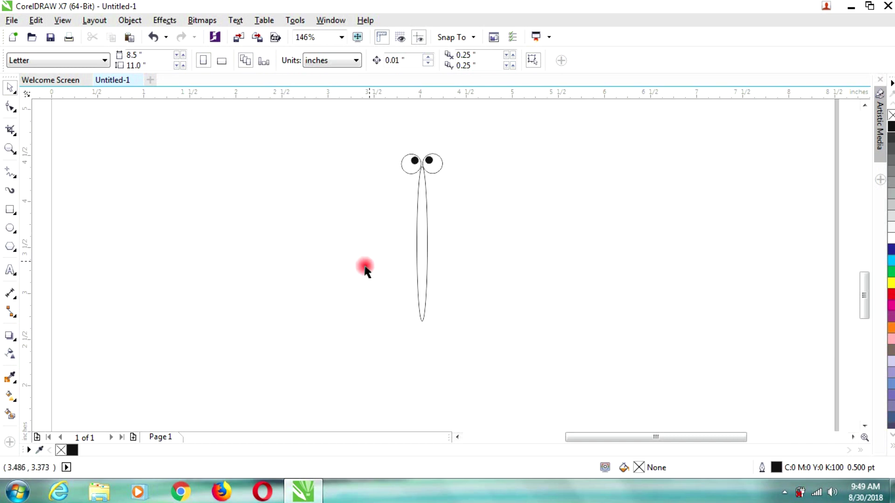
Step: Draw a large ellipse for the wing beside the body and rotate it to about 328 degrees
{"action": "left_click", "coordinate": [10, 227]}
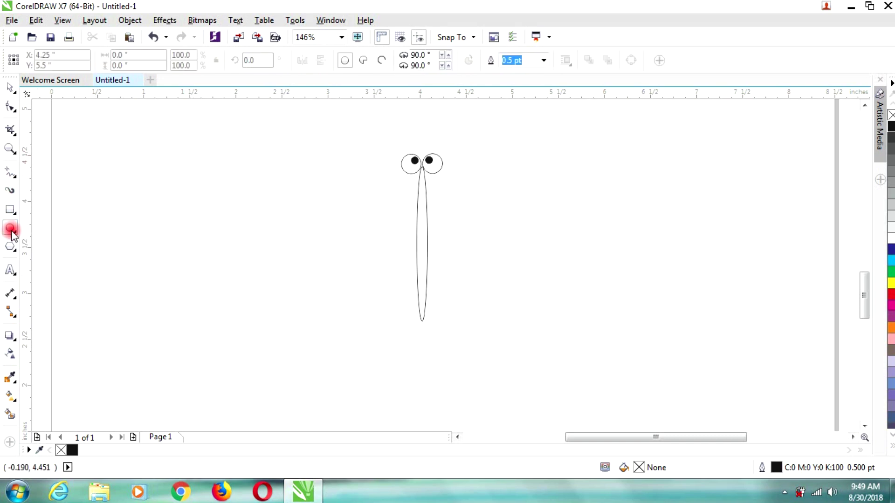
{"action": "left_click_drag", "start_coordinate": [413, 220], "coordinate": [187, 140]}
{"action": "left_click", "coordinate": [9, 86]}
{"action": "left_click", "coordinate": [300, 193]}
{"action": "left_click_drag", "start_coordinate": [418, 148], "coordinate": [443, 209]}
Step: Move the wing ellipse against the body's left edge and scale it down proportionally to about 1.71 by 1.32 inches
{"action": "left_click_drag", "start_coordinate": [319, 211], "coordinate": [335, 222]}
{"action": "left_click", "coordinate": [222, 154]}
{"action": "left_click", "coordinate": [266, 187]}
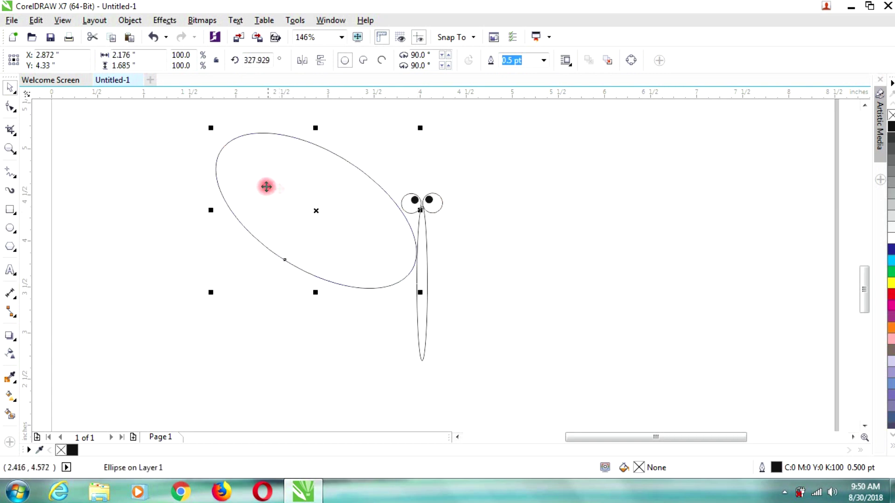
{"action": "left_click_drag", "start_coordinate": [211, 129], "coordinate": [253, 162]}
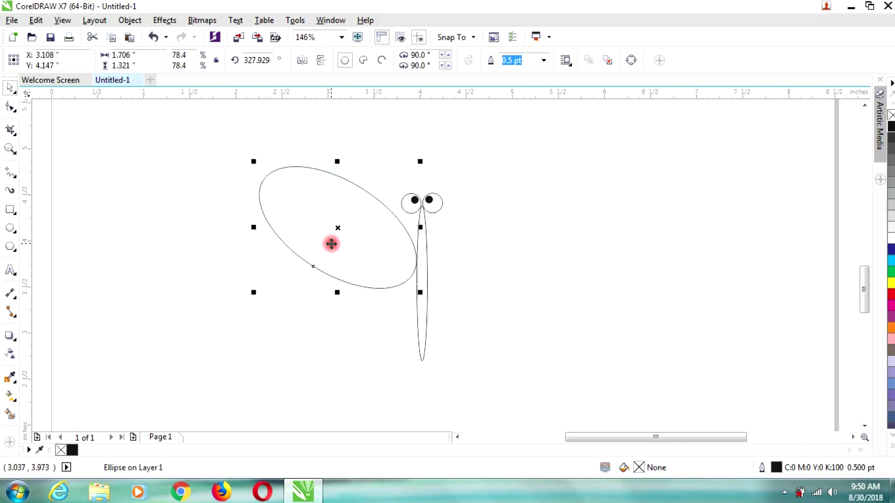
Step: Duplicate the wing ellipse straight below and shrink the copy to about 1.23 by 0.95 inches
{"action": "left_click_drag", "start_coordinate": [331, 244], "coordinate": [329, 315]}
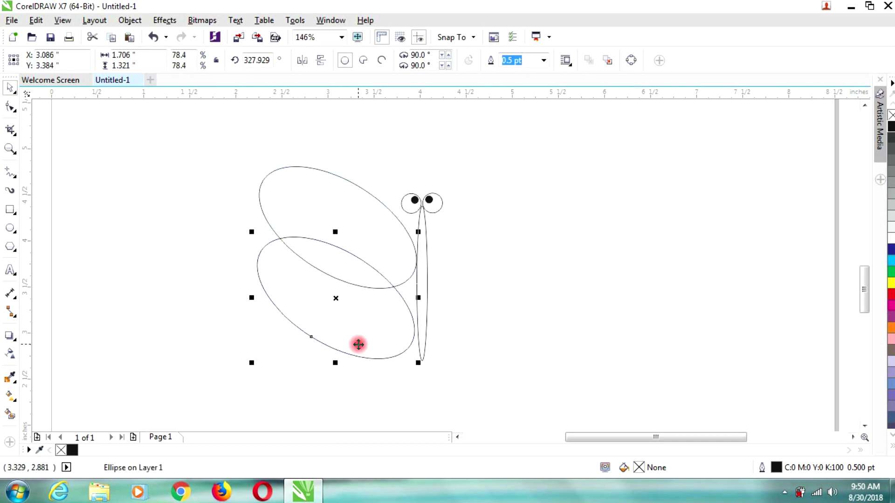
{"action": "left_click_drag", "start_coordinate": [419, 363], "coordinate": [399, 331]}
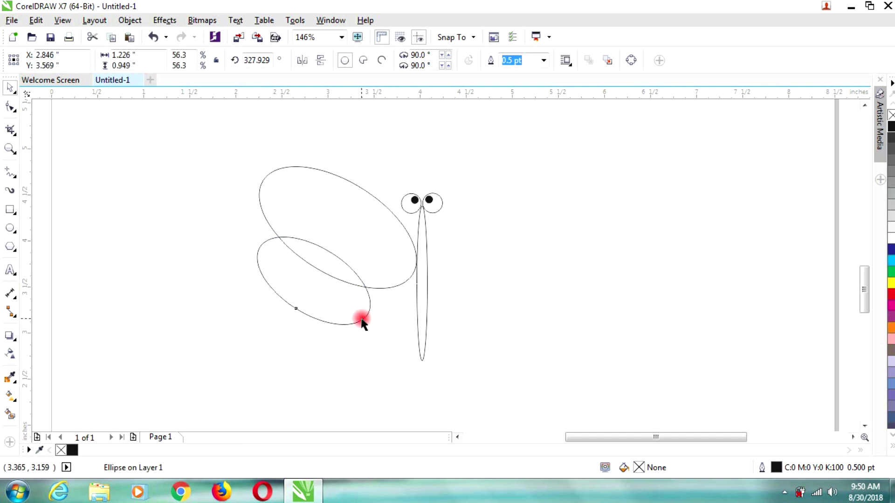
Step: Mirror the smaller ellipse vertically and move it beside the body so it overlaps the upper ellipse's lower end
{"action": "left_click", "coordinate": [321, 60]}
{"action": "left_click", "coordinate": [503, 210]}
{"action": "left_click", "coordinate": [340, 290]}
{"action": "left_click_drag", "start_coordinate": [312, 304], "coordinate": [352, 320]}
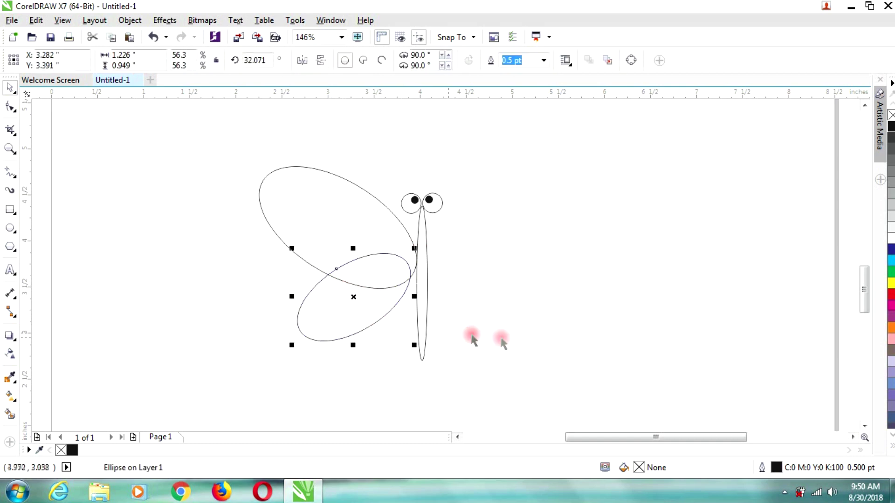
{"action": "left_click", "coordinate": [472, 339]}
Step: Move both wing ellipses well away from the body to the page's left side, keeping them overlapped
{"action": "left_click", "coordinate": [349, 334]}
{"action": "left_click", "coordinate": [338, 230], "text": "shift"}
{"action": "left_click_drag", "start_coordinate": [338, 231], "coordinate": [128, 227]}
{"action": "left_click", "coordinate": [182, 295]}
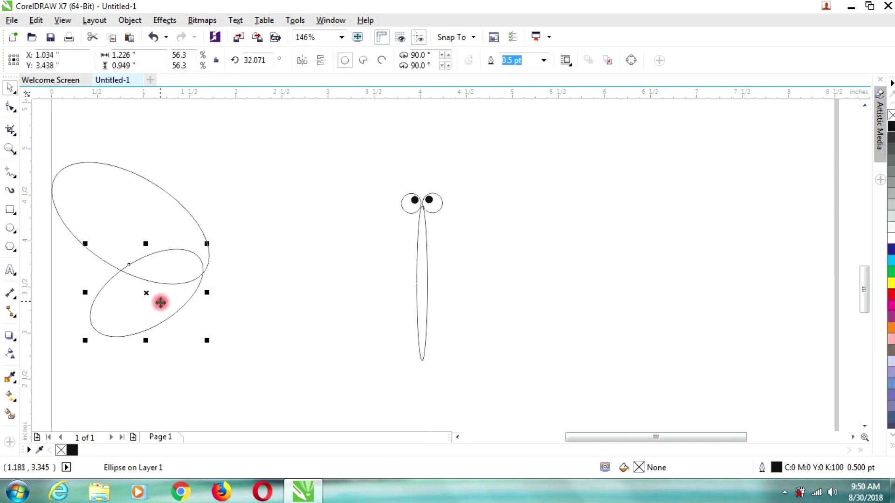
{"action": "left_click_drag", "start_coordinate": [152, 253], "coordinate": [181, 270]}
{"action": "left_click", "coordinate": [295, 273]}
{"action": "left_click", "coordinate": [182, 239]}
{"action": "left_click_drag", "start_coordinate": [182, 240], "coordinate": [215, 256]}
{"action": "left_click", "coordinate": [304, 264]}
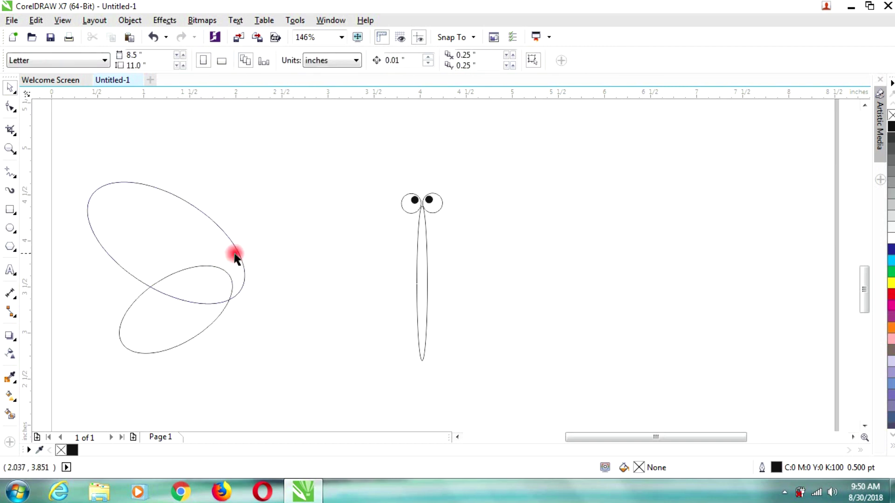
Step: Duplicate the pair of wing ellipses into the empty area between the originals and the body
{"action": "left_click_drag", "start_coordinate": [314, 421], "coordinate": [47, 172]}
{"action": "left_click_drag", "start_coordinate": [159, 281], "coordinate": [301, 205]}
{"action": "left_click", "coordinate": [218, 315]}
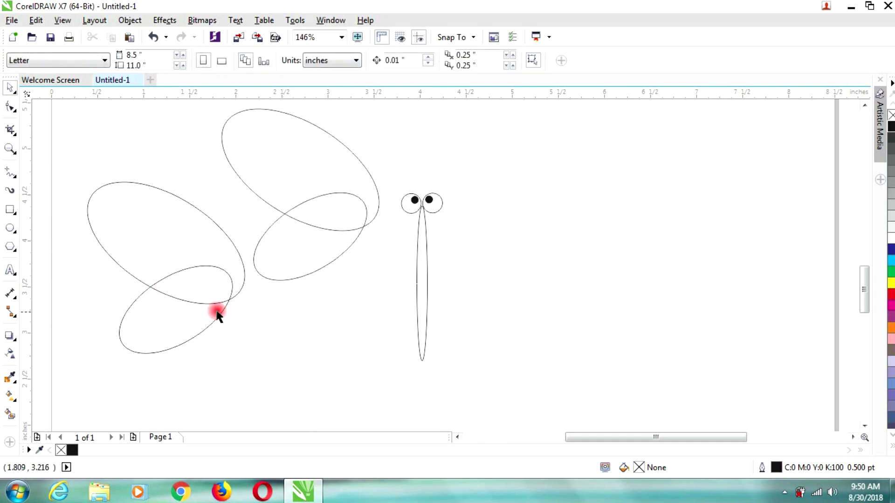
Step: Shift the original lower ellipse slightly right so its end sits closer to the upper ellipse's edge
{"action": "left_click", "coordinate": [198, 334]}
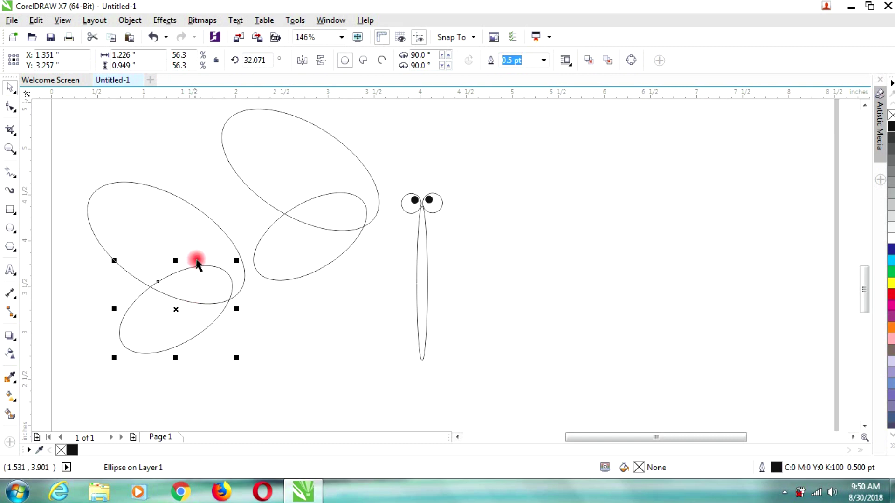
{"action": "left_click", "coordinate": [204, 287]}
{"action": "left_click", "coordinate": [205, 288]}
{"action": "left_click_drag", "start_coordinate": [205, 288], "coordinate": [210, 289]}
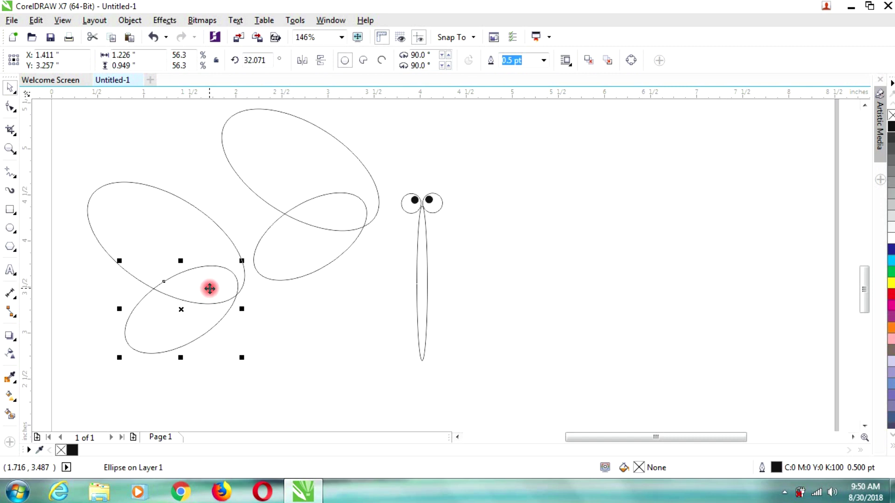
{"action": "left_click", "coordinate": [264, 329]}
Step: Weld the two original wing ellipses into a single wing outline
{"action": "left_click", "coordinate": [200, 314]}
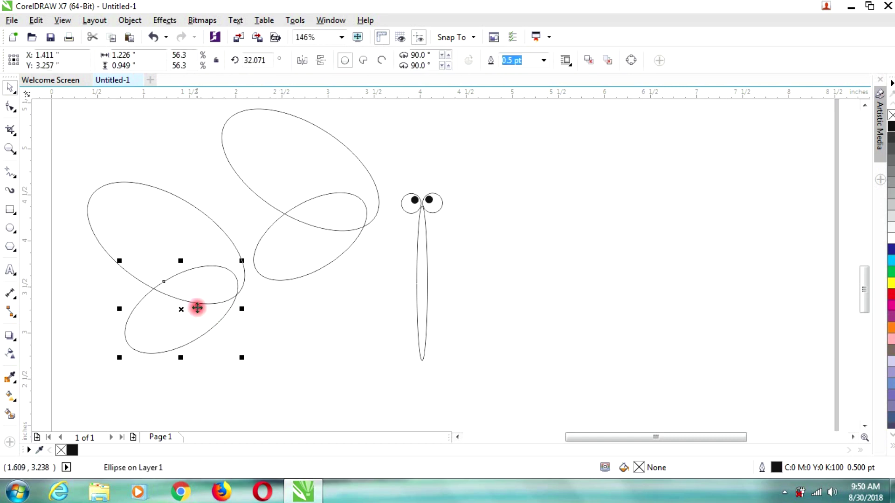
{"action": "left_click", "coordinate": [169, 229], "text": "shift"}
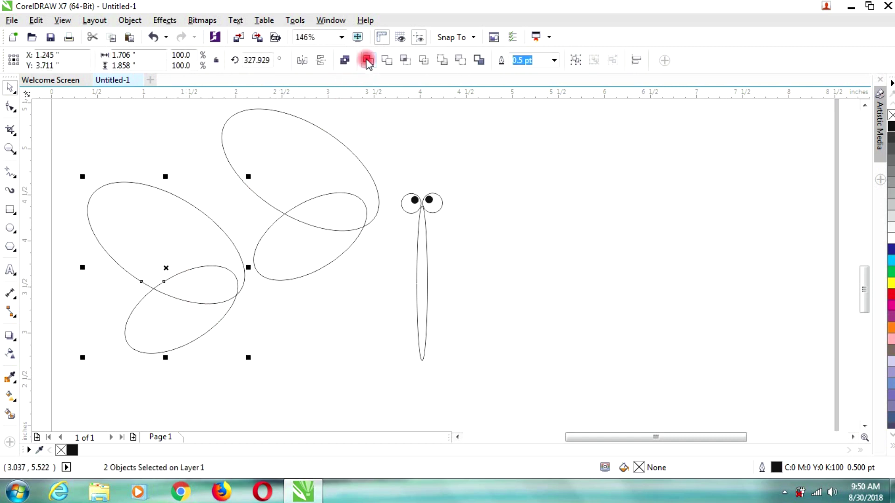
{"action": "left_click", "coordinate": [272, 315]}
Step: Delete the extra node at the junction on the wing outline's right edge to smooth it
{"action": "left_click", "coordinate": [236, 295]}
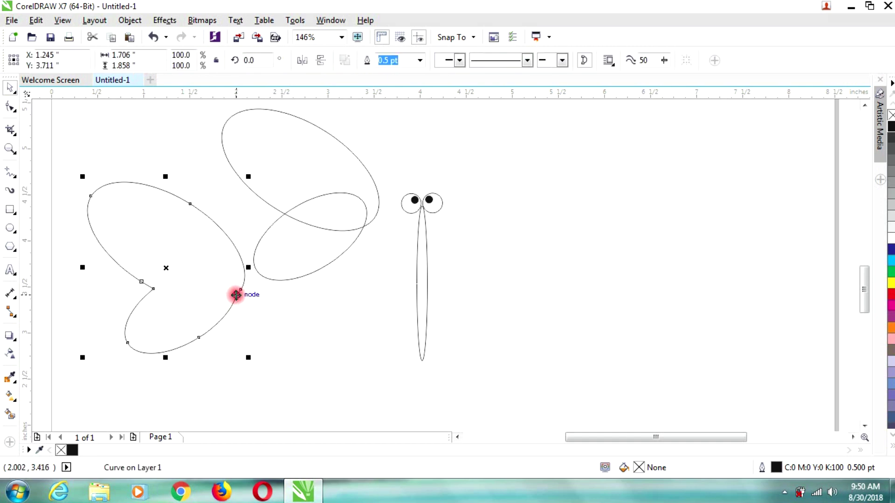
{"action": "left_click", "coordinate": [10, 107]}
{"action": "left_click", "coordinate": [237, 297]}
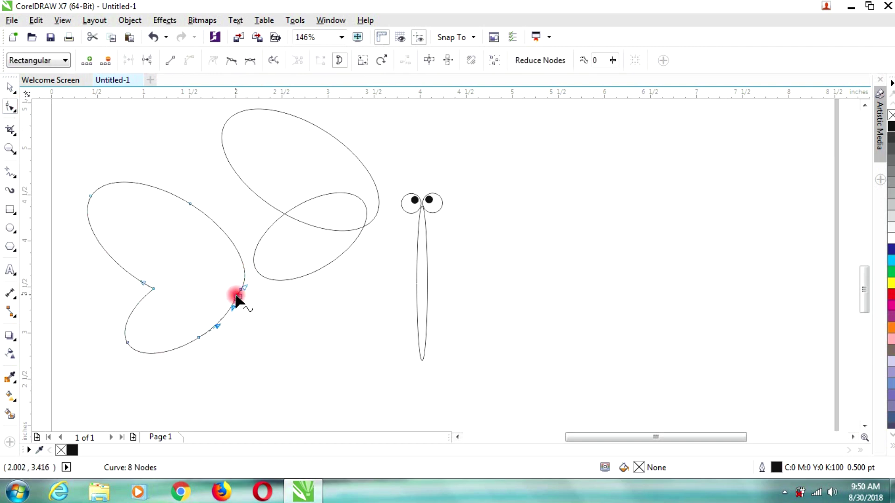
{"action": "right_click", "coordinate": [237, 297]}
{"action": "left_click", "coordinate": [280, 89]}
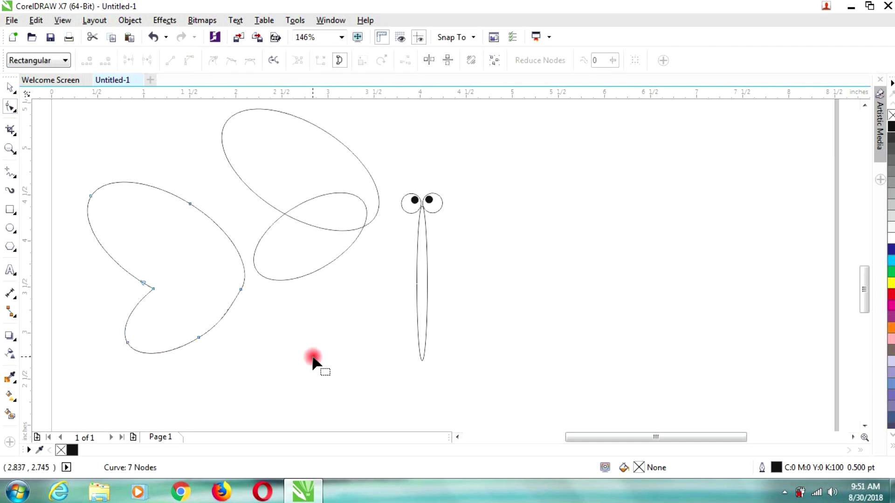
{"action": "left_click", "coordinate": [9, 87]}
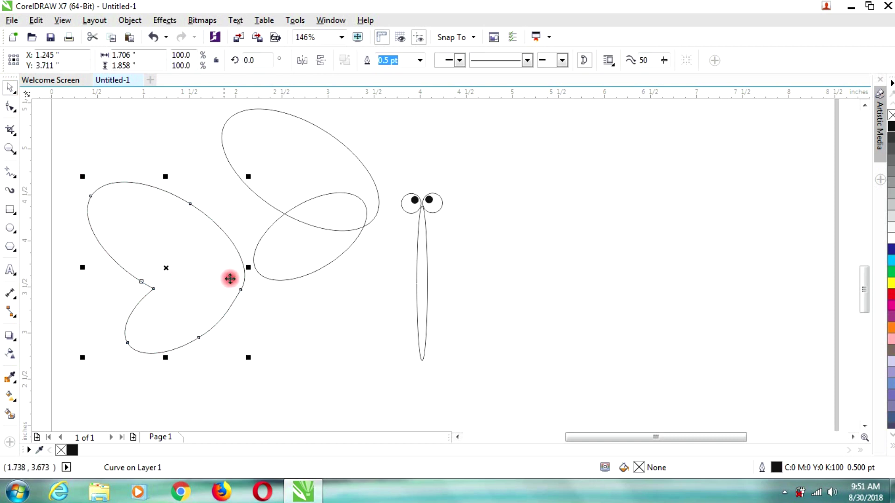
Step: Move the duplicate small ellipse into the lower wing lobe and shrink it to about 0.71 by 0.55 inches
{"action": "left_click", "coordinate": [271, 309]}
{"action": "left_click_drag", "start_coordinate": [305, 272], "coordinate": [192, 325]}
{"action": "left_click_drag", "start_coordinate": [257, 241], "coordinate": [208, 279]}
{"action": "left_click_drag", "start_coordinate": [172, 304], "coordinate": [219, 287]}
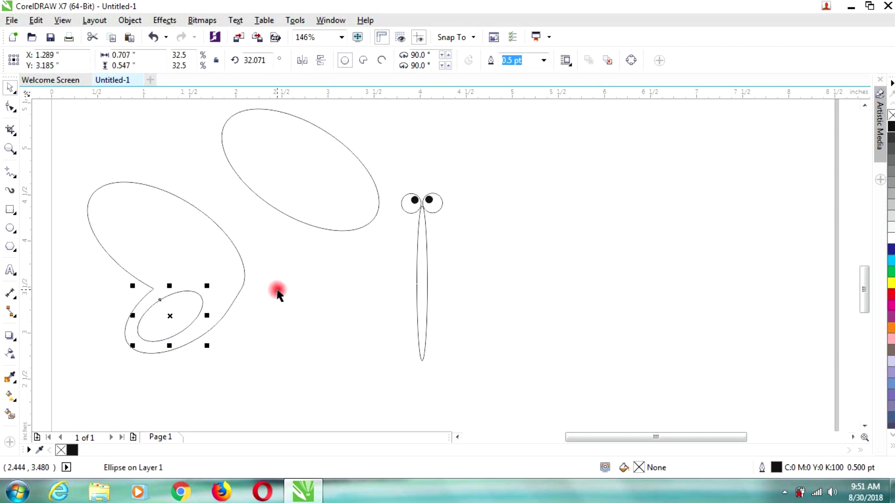
Step: Nudge the small ellipse left and slightly down so it fits inside the lower wing lobe
{"action": "key", "text": "Left"}
{"action": "key", "text": "Left"}
{"action": "key", "text": "Left"}
{"action": "key", "text": "Left"}
{"action": "key", "text": "Down"}
{"action": "key", "text": "Down"}
{"action": "key", "text": "Down"}
Step: Shrink the duplicate large ellipse to about 1.08 by 0.84 inches and place it inside the upper wing lobe
{"action": "left_click", "coordinate": [330, 215]}
{"action": "left_click_drag", "start_coordinate": [385, 240], "coordinate": [352, 192]}
{"action": "left_click_drag", "start_coordinate": [279, 166], "coordinate": [155, 249]}
{"action": "left_click", "coordinate": [210, 268]}
{"action": "left_click", "coordinate": [193, 259]}
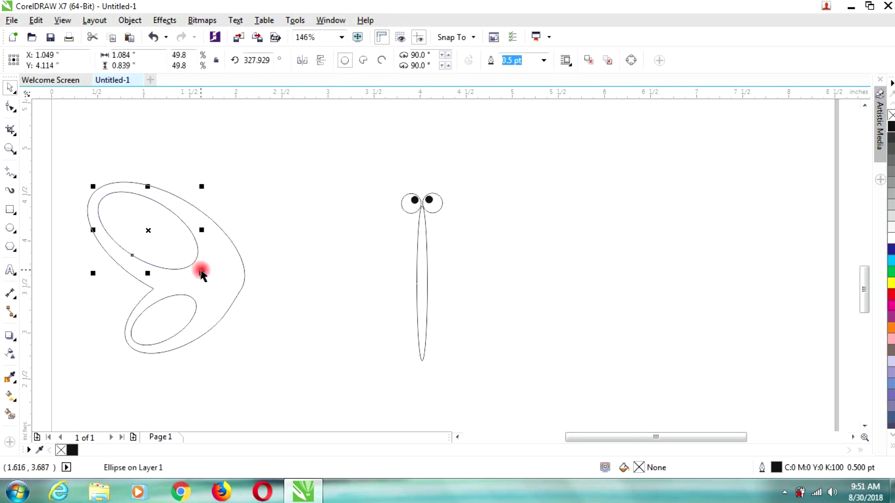
Step: Add two smaller nested copies of the upper lobe ellipse, about 0.86 by 0.66 and 0.43 by 0.33 inches
{"action": "left_click_drag", "start_coordinate": [94, 187], "coordinate": [108, 204]}
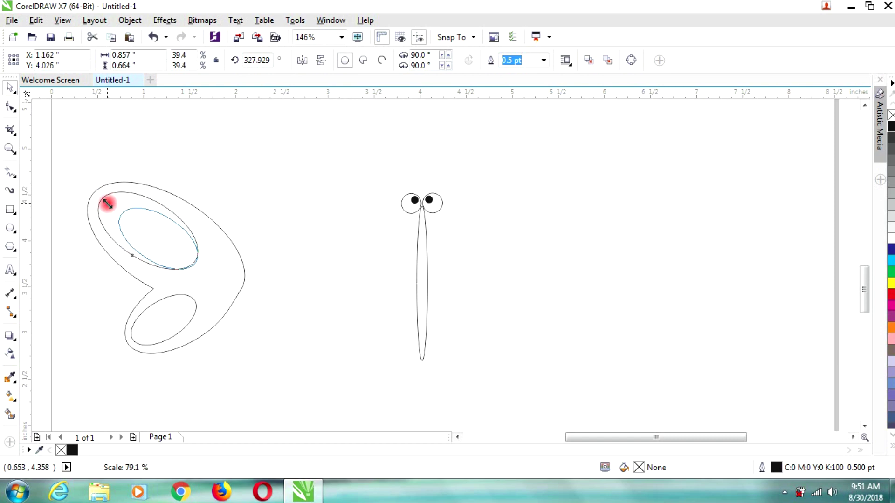
{"action": "left_click_drag", "start_coordinate": [108, 207], "coordinate": [108, 207]}
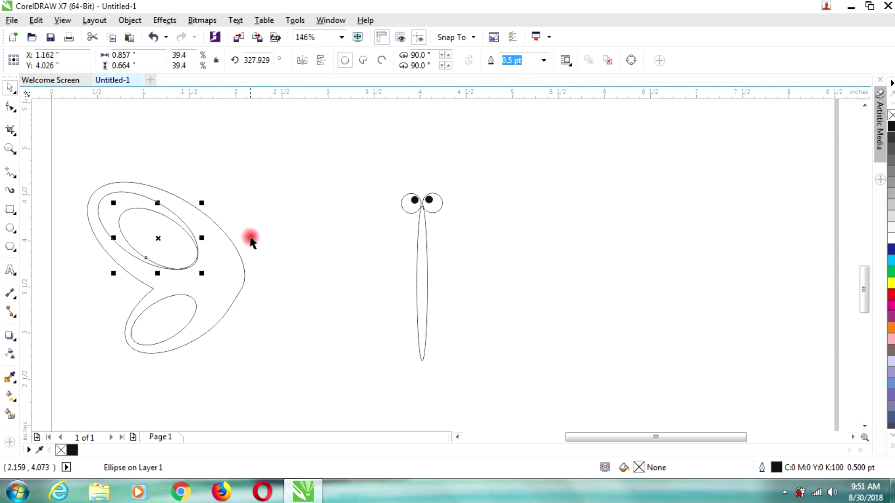
{"action": "left_click_drag", "start_coordinate": [114, 205], "coordinate": [149, 229]}
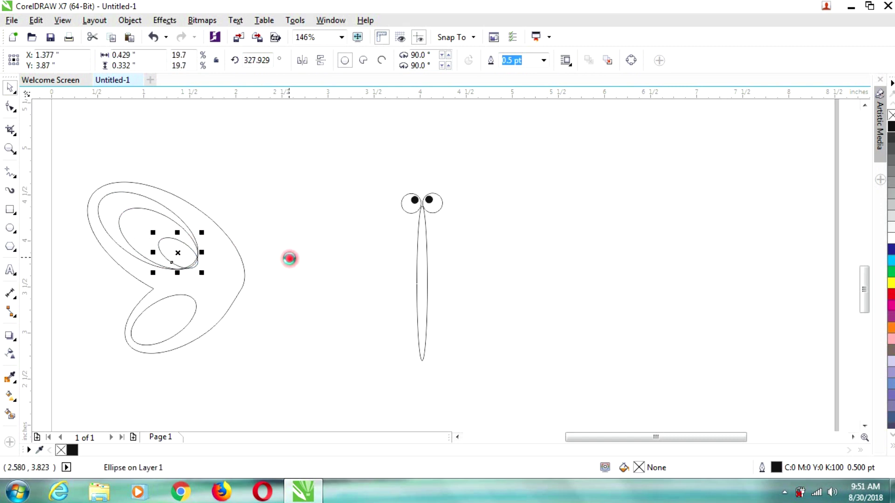
{"action": "key", "text": "Up"}
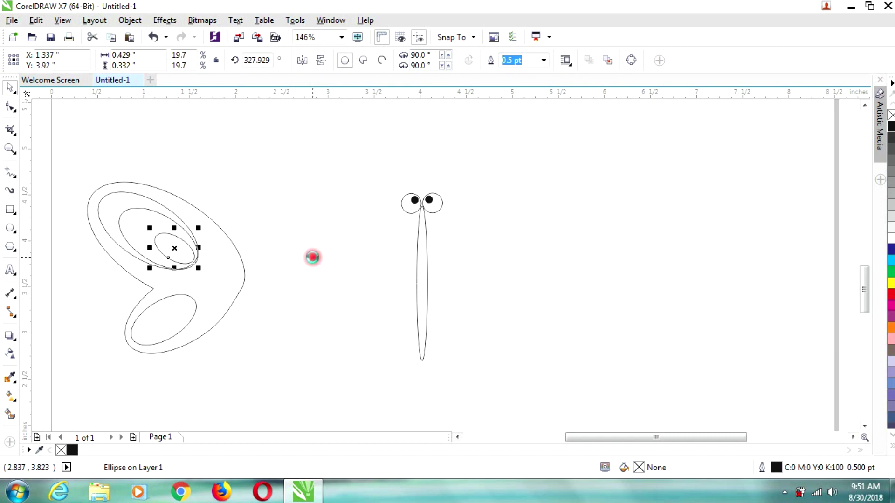
Step: Nudge the middle ellipse up and left to centre it within the upper lobe's larger ellipse
{"action": "left_click", "coordinate": [118, 215]}
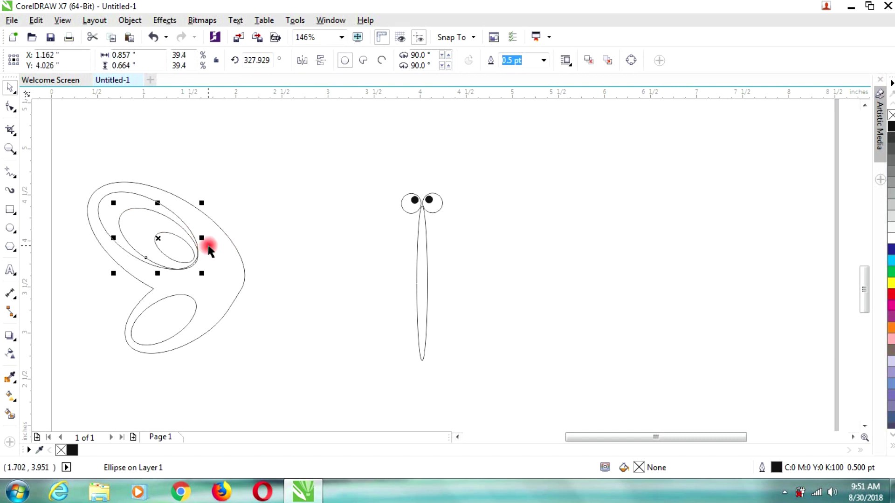
{"action": "key", "text": "Up"}
{"action": "key", "text": "Left"}
{"action": "left_click_drag", "start_coordinate": [207, 255], "coordinate": [204, 256]}
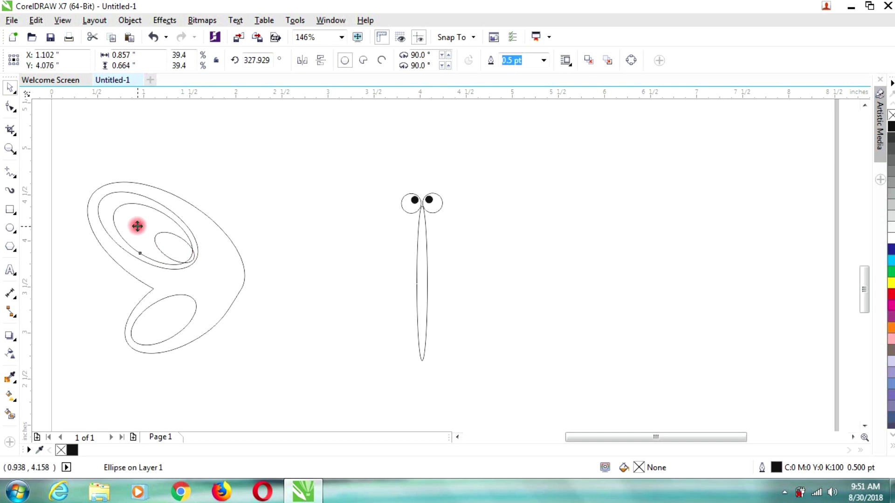
Step: Move the smallest ellipse up and left to sit inside the middle ellipse of the upper wing lobe
{"action": "mouse_move", "coordinate": [138, 232]}
{"action": "left_mouse_down"}
{"action": "mouse_move", "coordinate": [160, 244]}
{"action": "mouse_move", "coordinate": [153, 236]}
{"action": "left_mouse_up"}
{"action": "key", "text": "Left"}
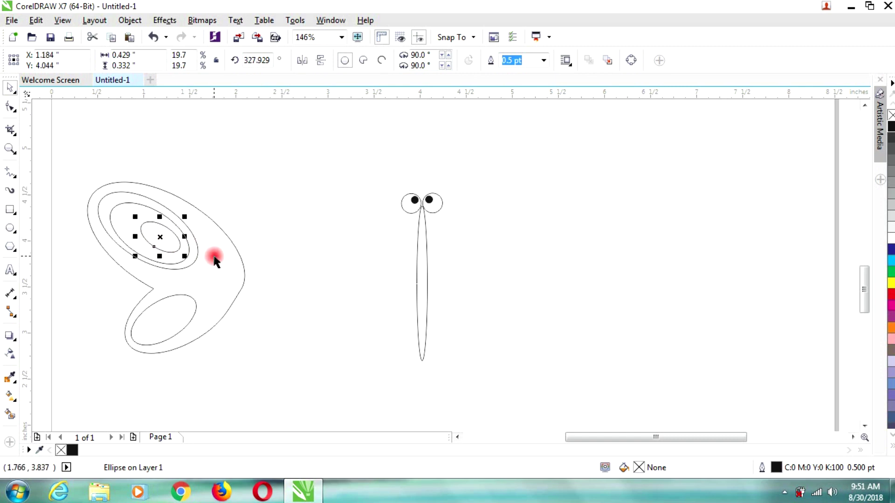
{"action": "key", "text": "Left"}
{"action": "key", "text": "Down"}
{"action": "left_click", "coordinate": [261, 255]}
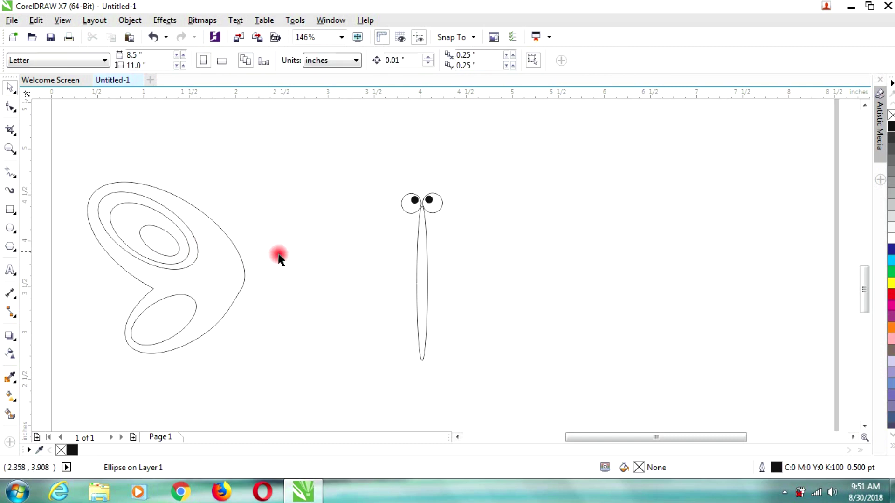
Step: Add two smaller nested copies inside the lower lobe ellipse, about 0.54 by 0.42 and 0.34 by 0.26 inches
{"action": "left_click", "coordinate": [163, 326]}
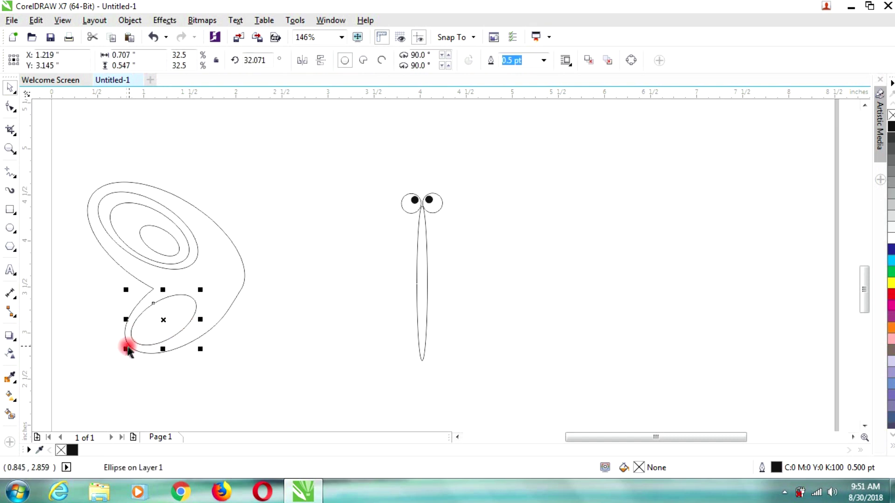
{"action": "left_click_drag", "start_coordinate": [124, 348], "coordinate": [139, 338]}
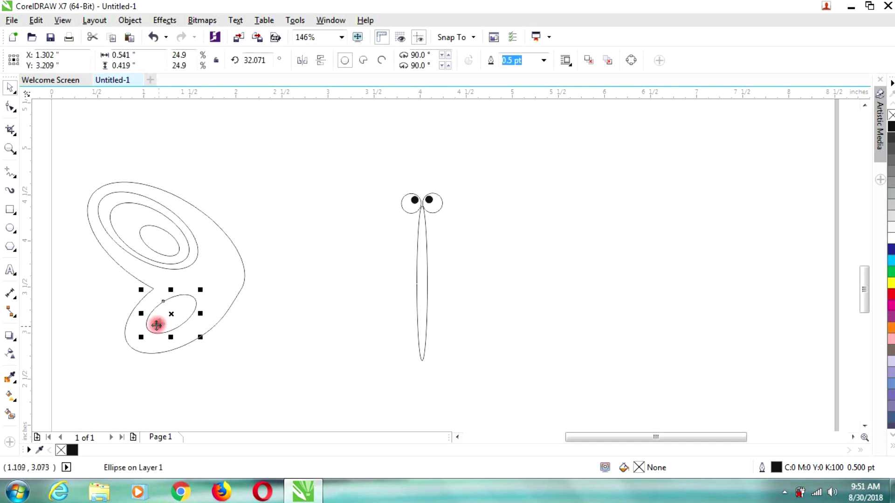
{"action": "key", "text": "ctrl+z"}
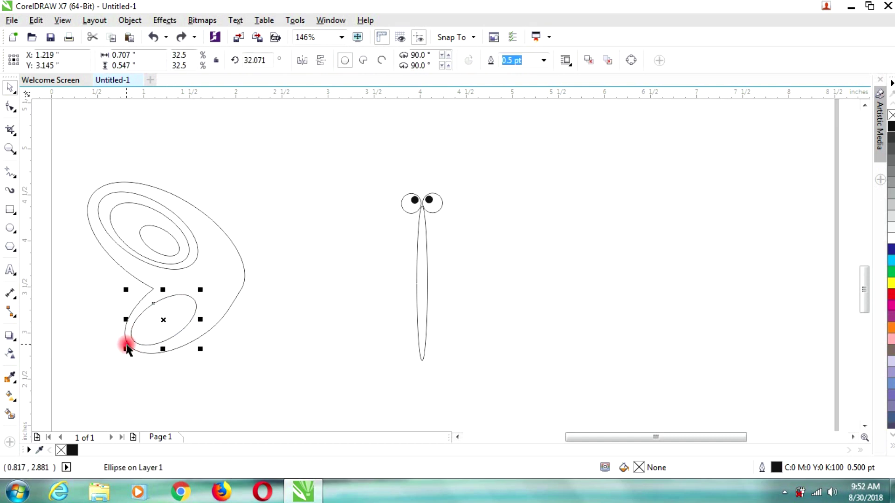
{"action": "left_click_drag", "start_coordinate": [126, 349], "coordinate": [157, 330]}
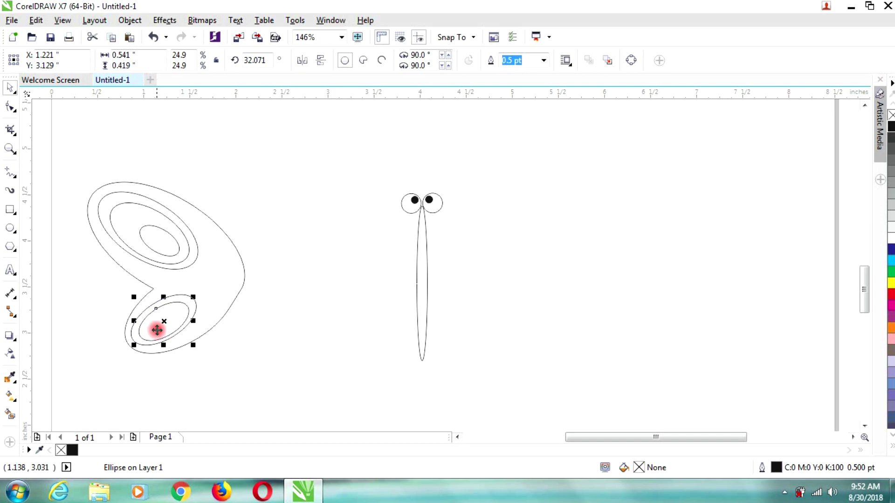
{"action": "key", "text": "Up"}
{"action": "key", "text": "Up"}
{"action": "key", "text": "Up"}
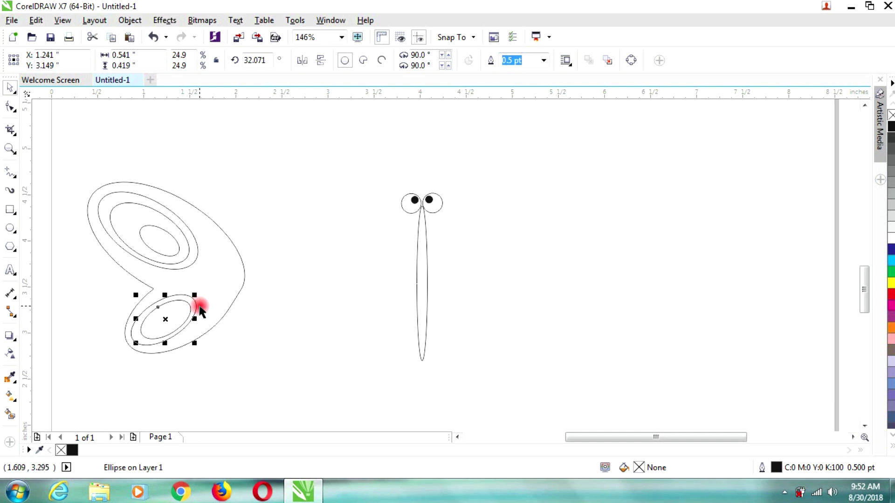
{"action": "left_click_drag", "start_coordinate": [135, 342], "coordinate": [189, 326]}
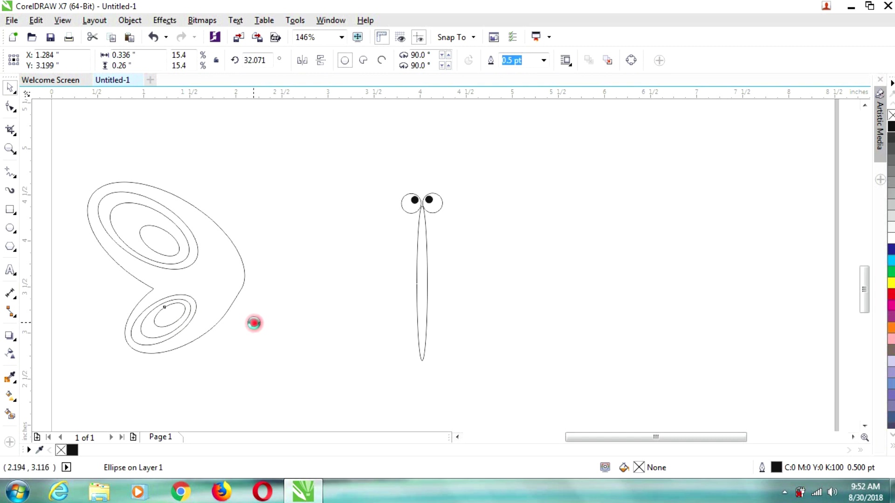
{"action": "left_click", "coordinate": [289, 333]}
Step: Select the three nested ellipses in the lower wing lobe and enlarge them together to about 0.81 by 0.63 inches
{"action": "left_click_drag", "start_coordinate": [268, 342], "coordinate": [83, 296]}
{"action": "left_click_drag", "start_coordinate": [258, 369], "coordinate": [176, 291]}
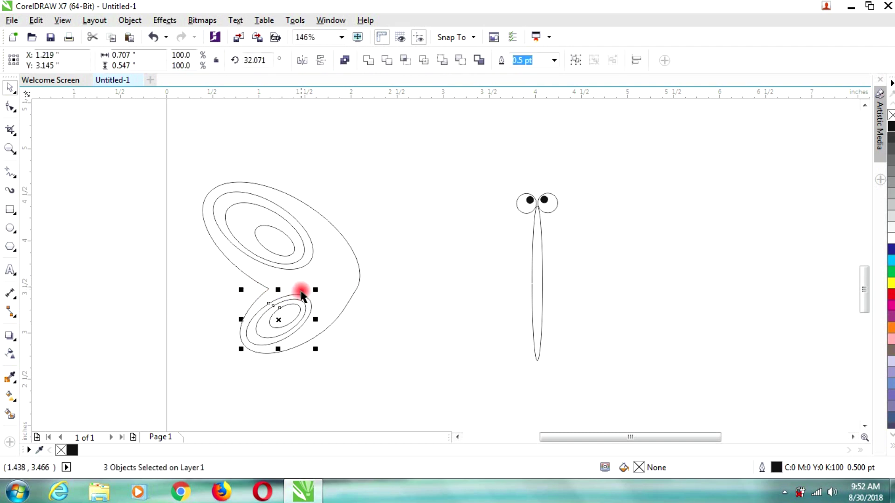
{"action": "left_click_drag", "start_coordinate": [315, 291], "coordinate": [326, 281]}
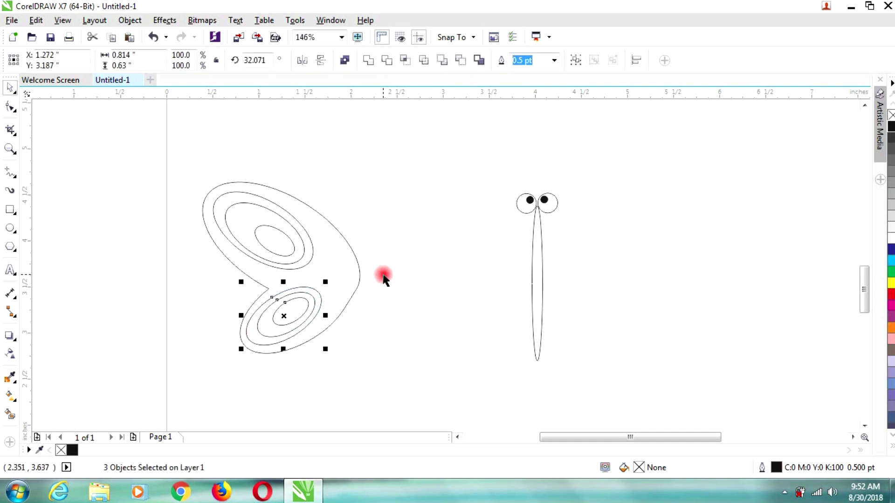
Step: Select the three nested ellipses in the upper wing lobe and enlarge them together to about 1.18 by 0.91 inches
{"action": "left_click", "coordinate": [427, 293]}
{"action": "left_click_drag", "start_coordinate": [426, 294], "coordinate": [160, 183]}
{"action": "left_click_drag", "start_coordinate": [317, 278], "coordinate": [331, 284]}
{"action": "left_click", "coordinate": [391, 266]}
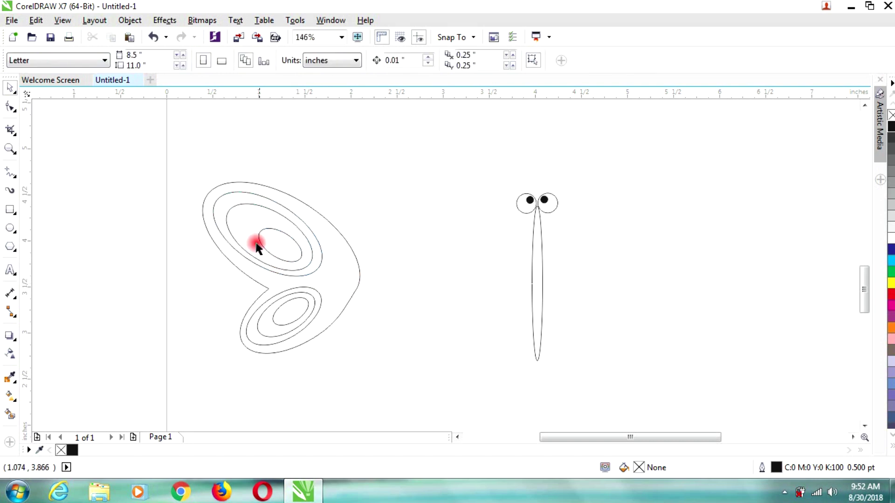
Step: Fill the wing outline shape with yellow and give the upper lobe's largest ellipse an orange fill and outline (C0 M60 Y80 K0)
{"action": "left_click", "coordinate": [329, 252]}
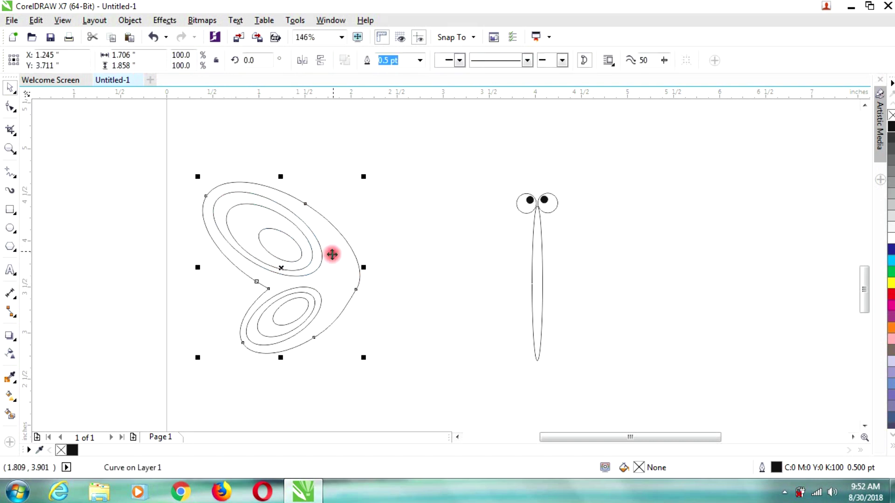
{"action": "left_click", "coordinate": [890, 282]}
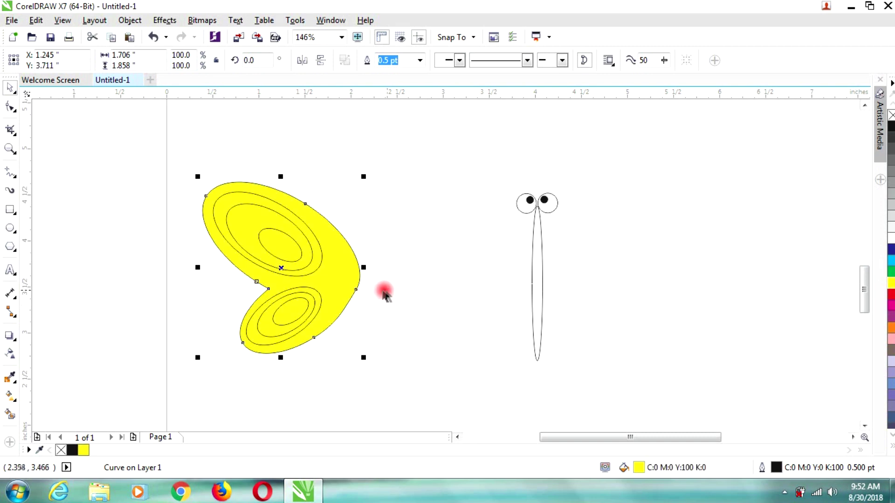
{"action": "left_click", "coordinate": [236, 204]}
{"action": "key", "text": "Escape"}
{"action": "left_click", "coordinate": [235, 201]}
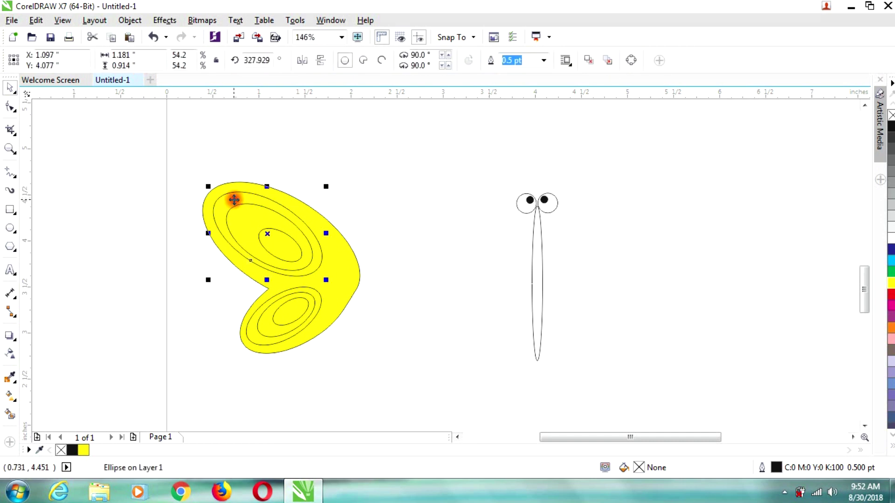
{"action": "left_click", "coordinate": [891, 258]}
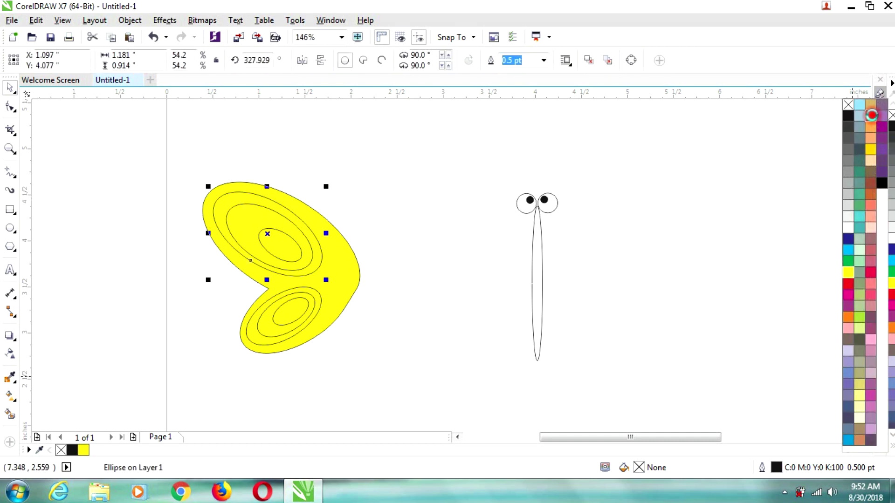
{"action": "left_click", "coordinate": [871, 116]}
{"action": "right_click", "coordinate": [871, 116]}
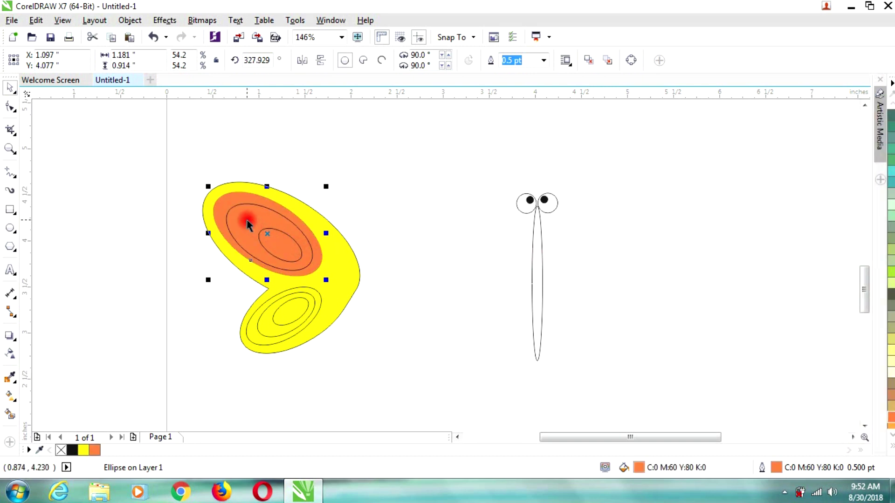
Step: Give the upper lobe's middle ellipse a crimson fill and outline (C0 M100 Y60 K0)
{"action": "left_click", "coordinate": [267, 233]}
{"action": "left_click", "coordinate": [891, 257]}
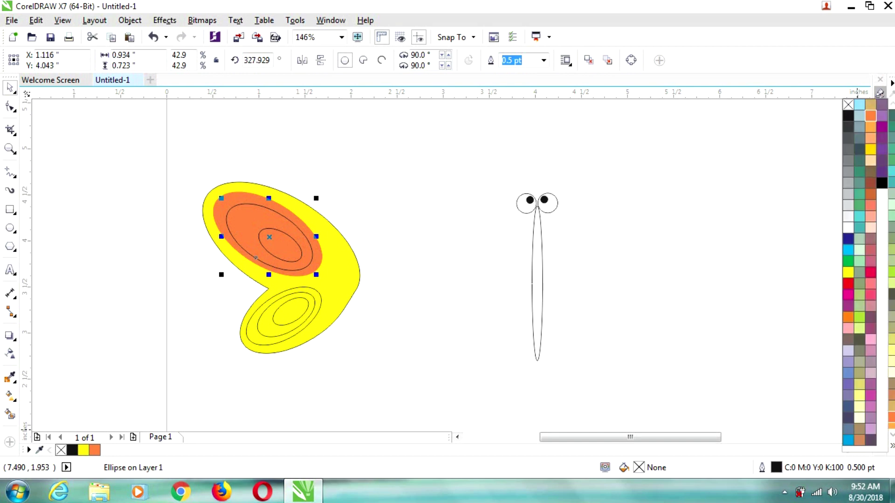
{"action": "left_click", "coordinate": [870, 271]}
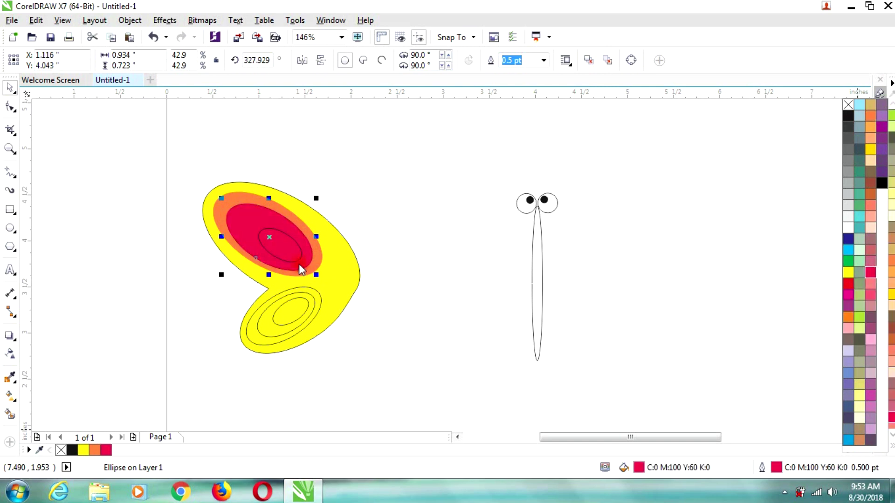
Step: Fill the upper lobe's smallest ellipse with black after trying 90% Black
{"action": "left_click", "coordinate": [292, 253]}
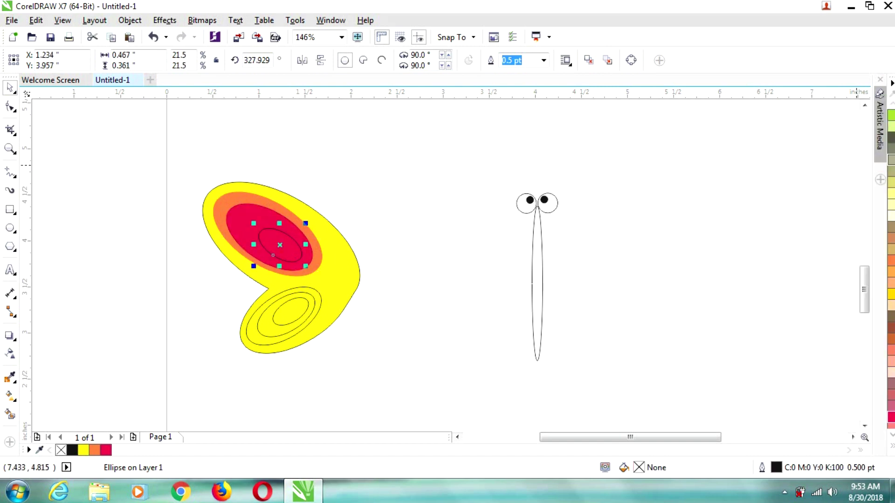
{"action": "left_click", "coordinate": [890, 445]}
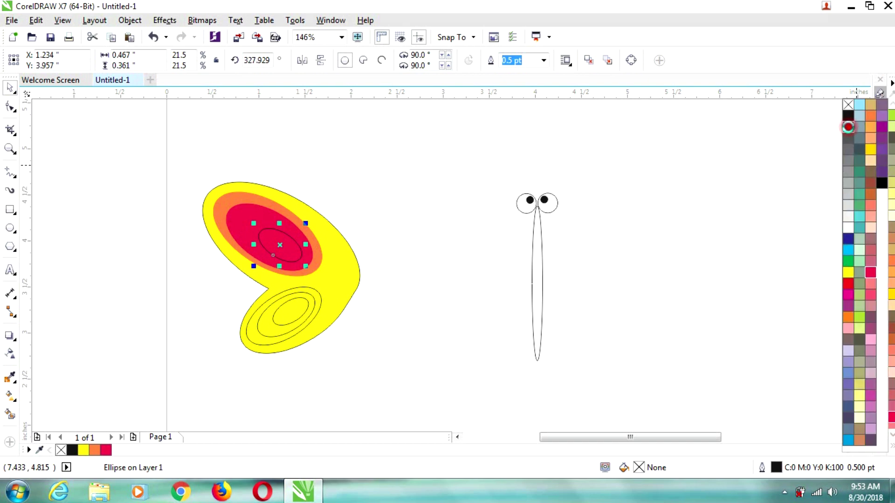
{"action": "left_click", "coordinate": [848, 127]}
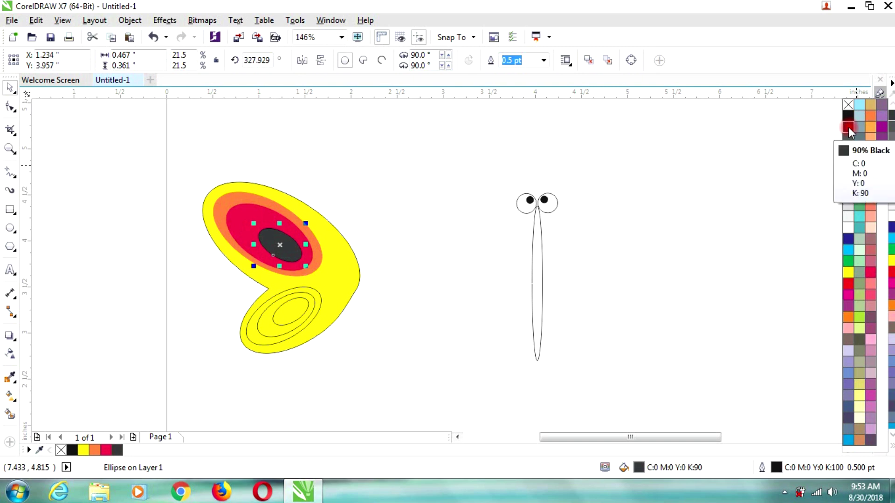
{"action": "right_click", "coordinate": [848, 127]}
{"action": "left_click", "coordinate": [850, 116]}
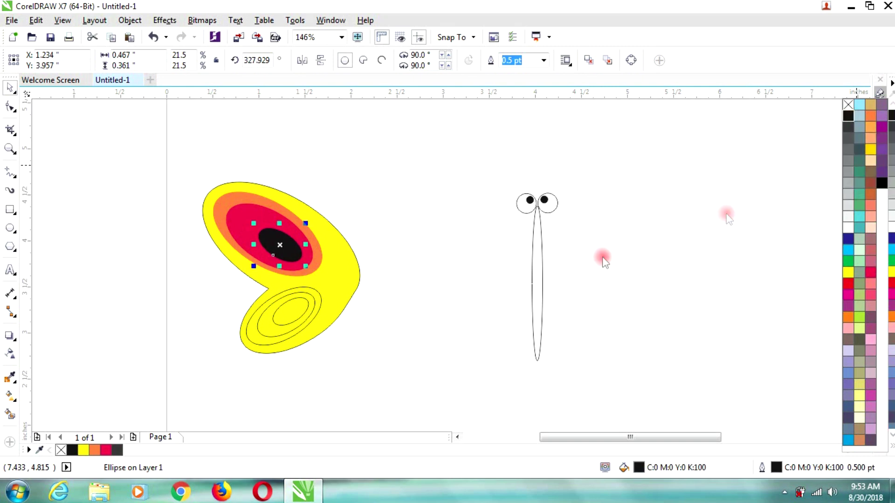
Step: Give the lower lobe's largest ellipse an orange fill and outline (C0 M60 Y80 K0)
{"action": "left_click", "coordinate": [271, 347]}
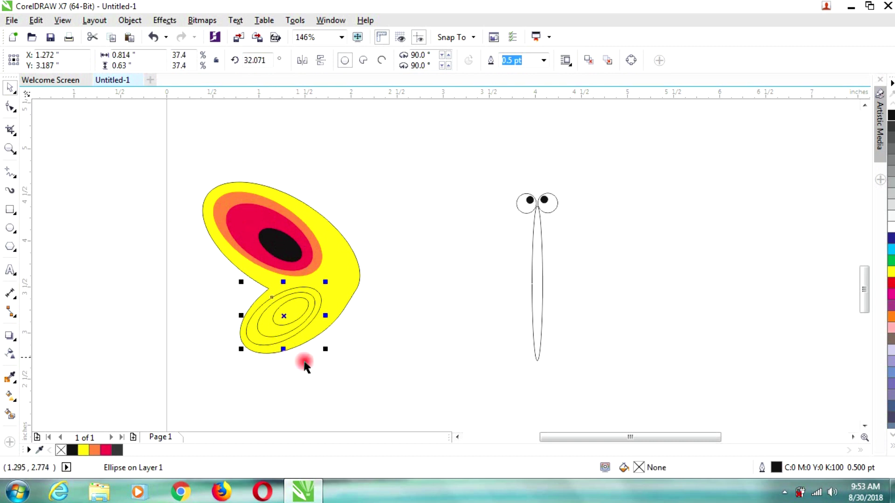
{"action": "left_click", "coordinate": [888, 444]}
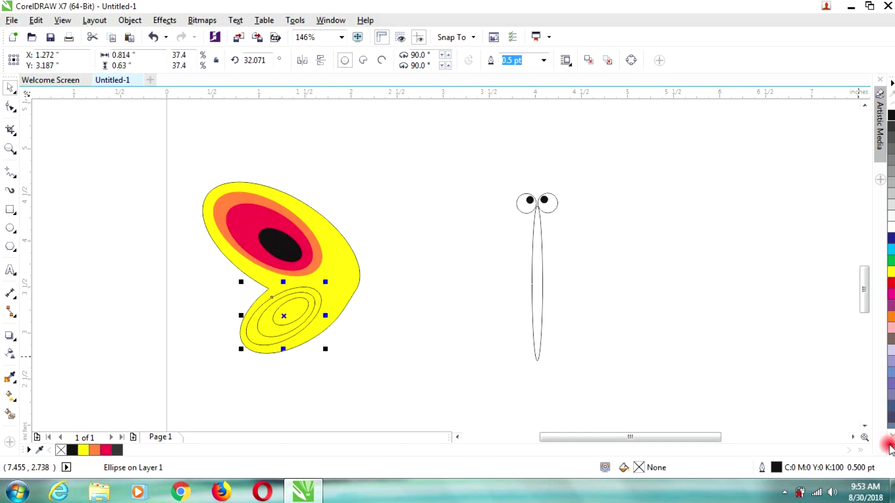
{"action": "left_click", "coordinate": [870, 116]}
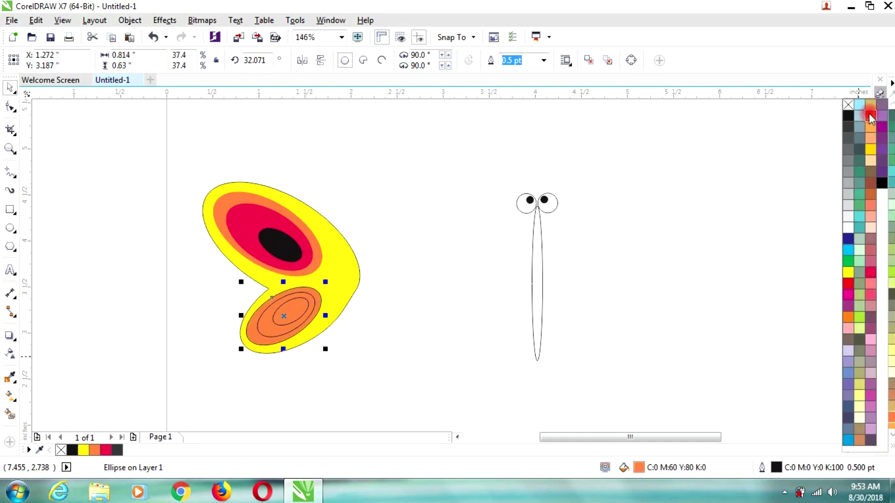
Step: Give the lower lobe's middle ellipse a crimson fill and outline (C0 M100 Y60 K0)
{"action": "left_click", "coordinate": [272, 327]}
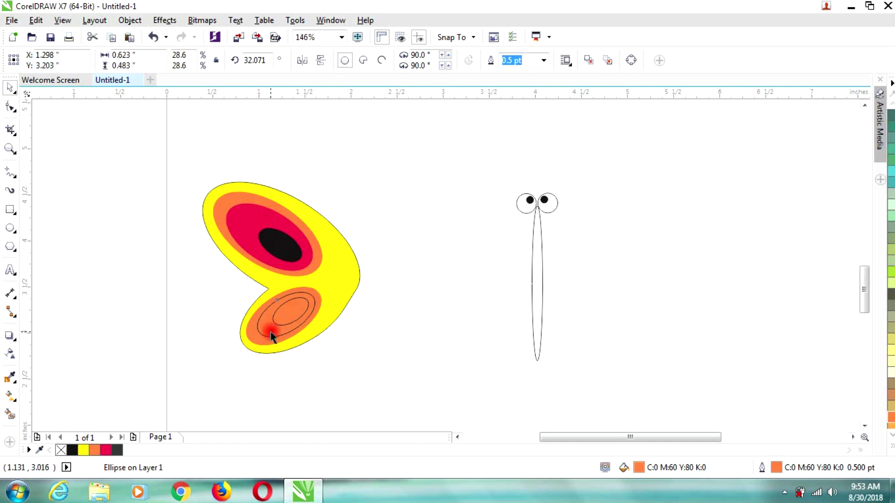
{"action": "left_click", "coordinate": [890, 445]}
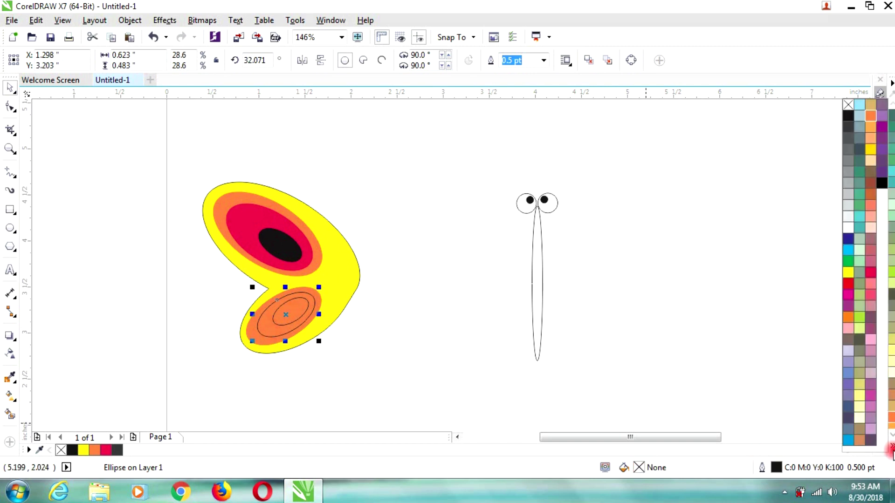
{"action": "left_click", "coordinate": [871, 274]}
{"action": "left_click_drag", "start_coordinate": [871, 279], "coordinate": [294, 321]}
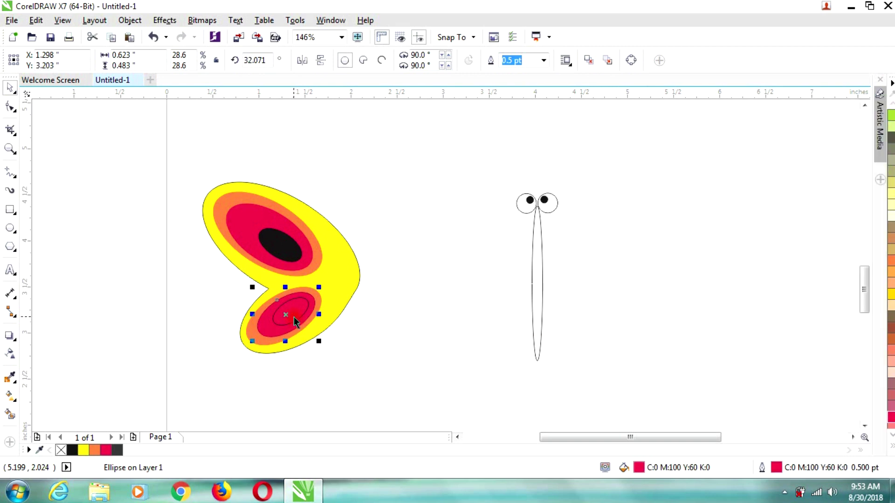
{"action": "left_click", "coordinate": [427, 335]}
Step: Fill the smallest ellipse in the lower wing lobe with black
{"action": "left_click", "coordinate": [300, 320]}
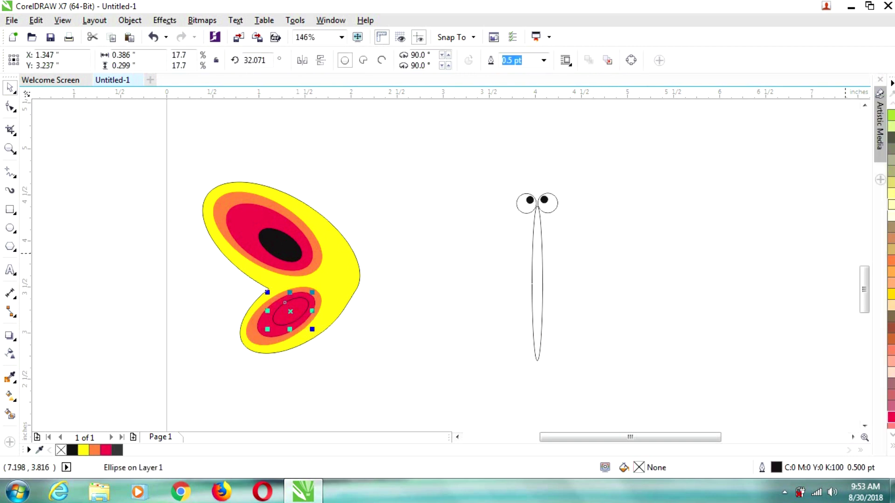
{"action": "left_click", "coordinate": [890, 446]}
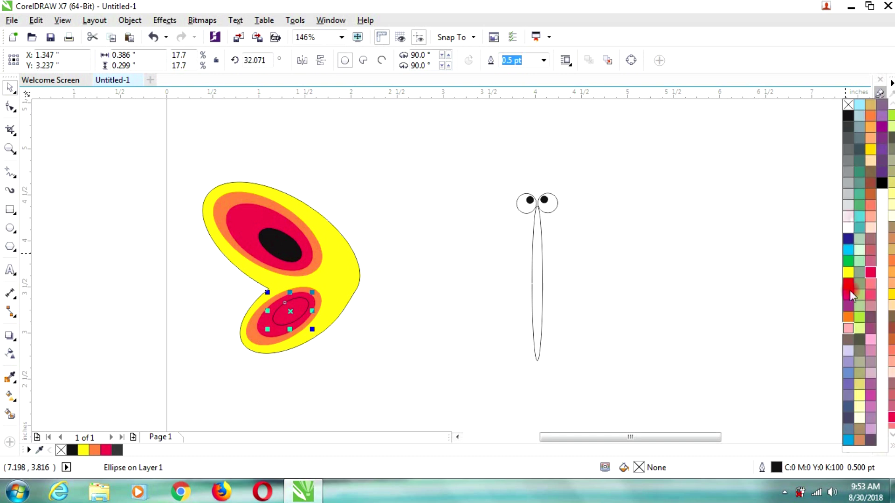
{"action": "left_click", "coordinate": [848, 117]}
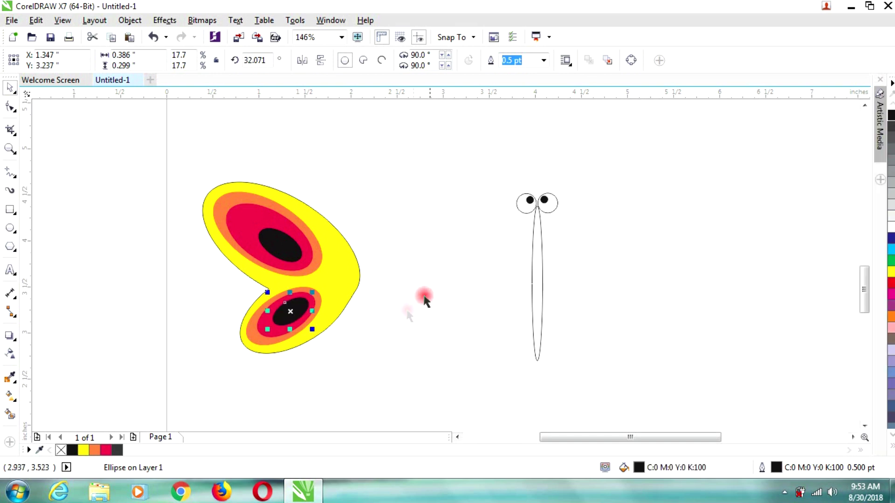
{"action": "left_click", "coordinate": [383, 322]}
Step: Try a 0.75 pt outline width on the yellow wing shape and return it to a thinner outline
{"action": "left_click", "coordinate": [350, 314]}
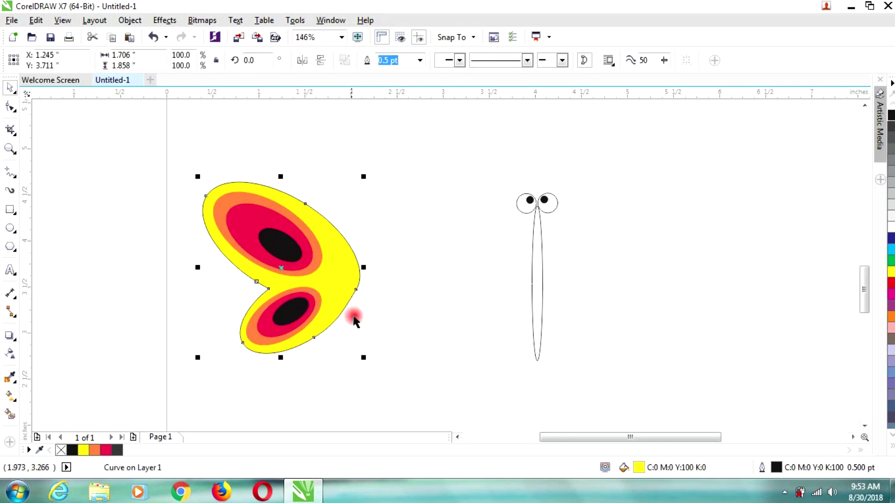
{"action": "left_click", "coordinate": [419, 60]}
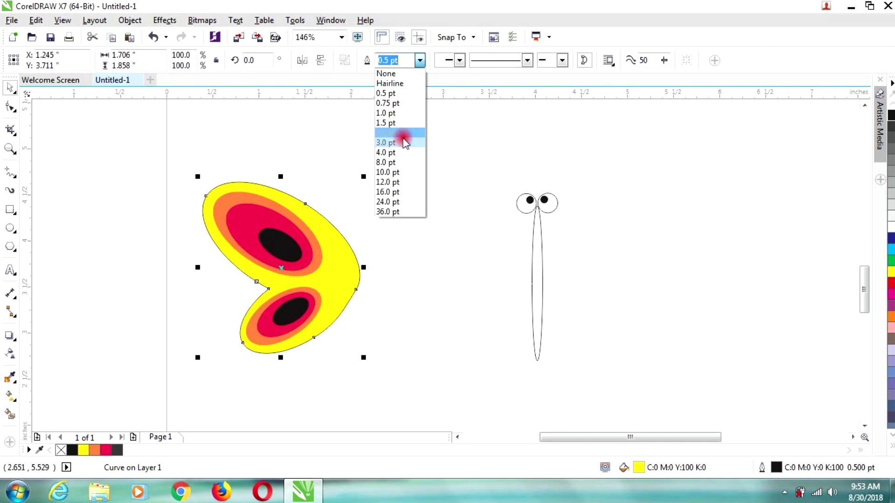
{"action": "left_click", "coordinate": [411, 106]}
{"action": "left_click", "coordinate": [420, 61]}
{"action": "left_click", "coordinate": [410, 86]}
{"action": "left_click", "coordinate": [400, 270]}
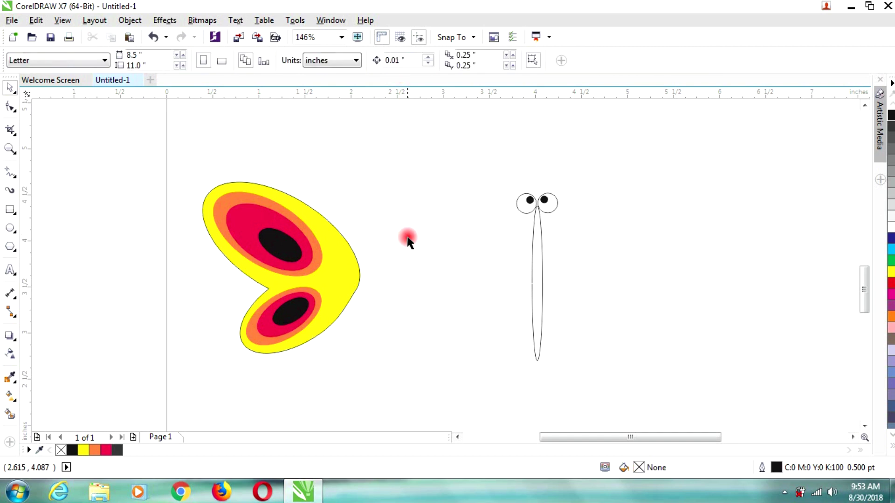
Step: Group the seven wing objects and move the wing against the left side of the butterfly's body
{"action": "left_click_drag", "start_coordinate": [422, 394], "coordinate": [136, 153]}
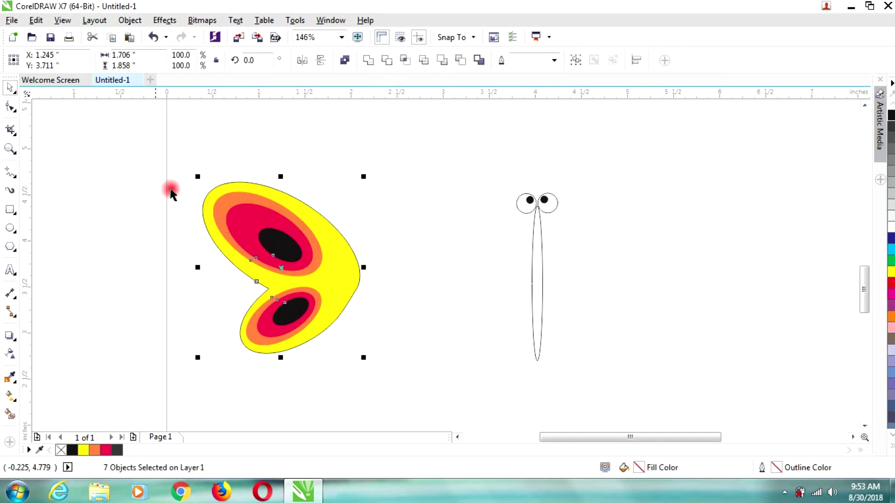
{"action": "key", "text": "ctrl+g"}
{"action": "left_click", "coordinate": [428, 299]}
{"action": "left_click_drag", "start_coordinate": [350, 299], "coordinate": [608, 287]}
Step: Mirror a copy of the wing group horizontally and place it against the right side of the body
{"action": "left_click", "coordinate": [302, 60]}
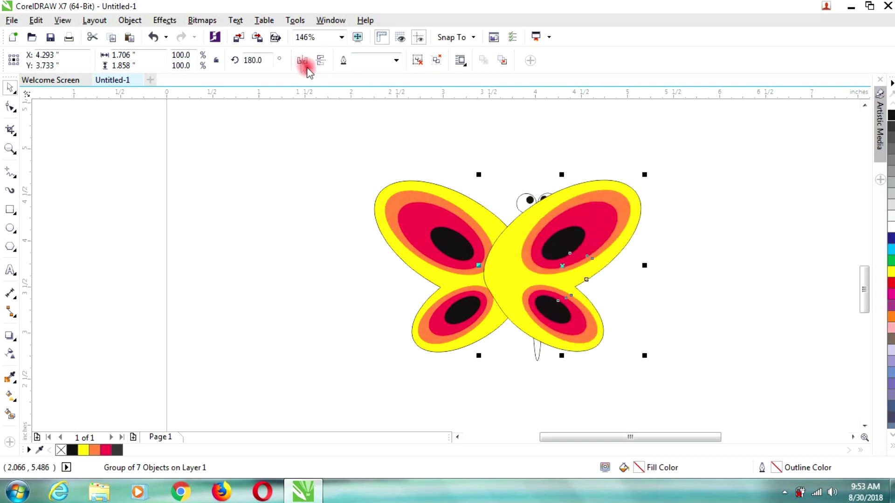
{"action": "left_click_drag", "start_coordinate": [549, 256], "coordinate": [567, 262]}
{"action": "left_click", "coordinate": [762, 277]}
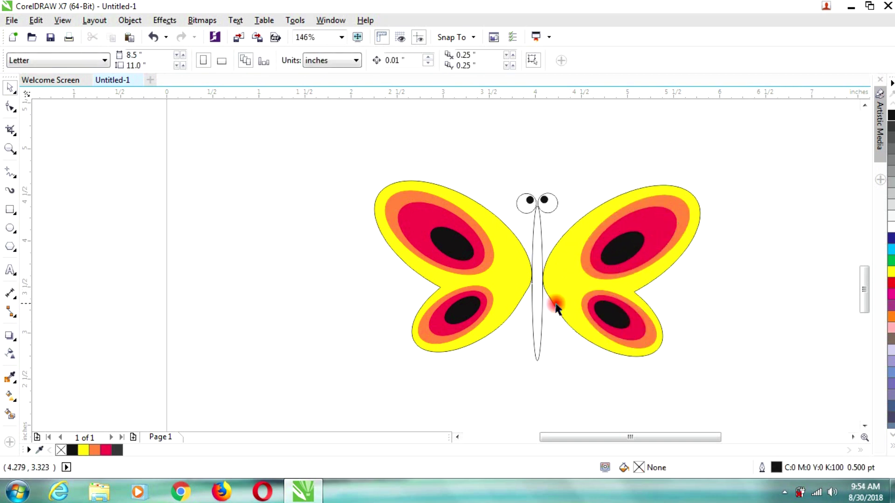
Step: Fill the long narrow body ellipse with deep yellow (C0 M20 Y100 K0)
{"action": "left_click", "coordinate": [539, 310]}
{"action": "left_click", "coordinate": [891, 447]}
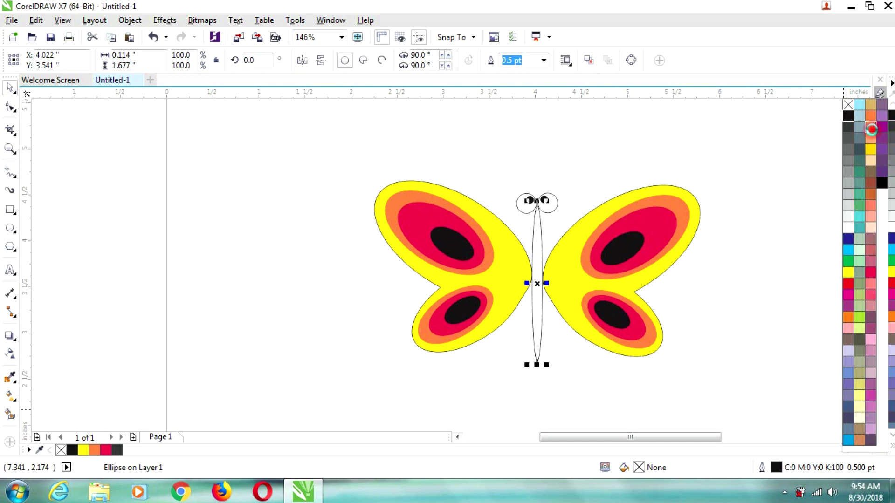
{"action": "left_click", "coordinate": [865, 153]}
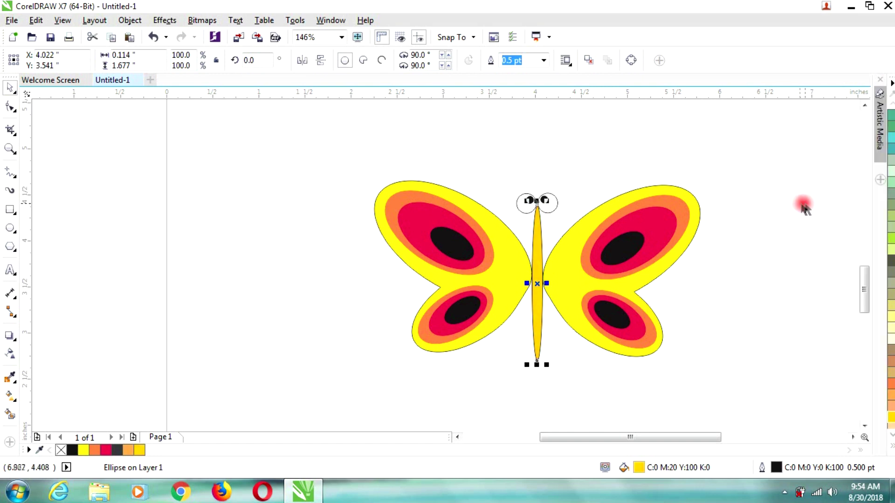
Step: Move the left eye slightly right and the right eye slightly left so they meet above the body's tip
{"action": "left_click_drag", "start_coordinate": [507, 226], "coordinate": [578, 173]}
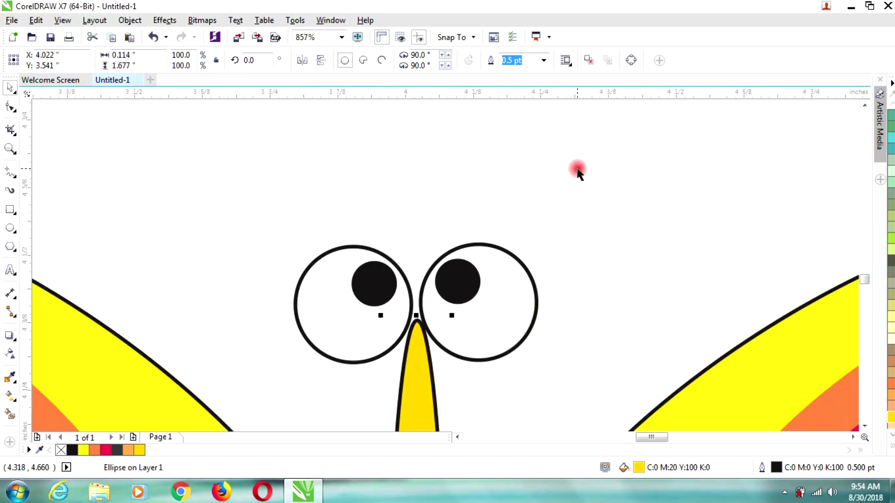
{"action": "left_click", "coordinate": [272, 221]}
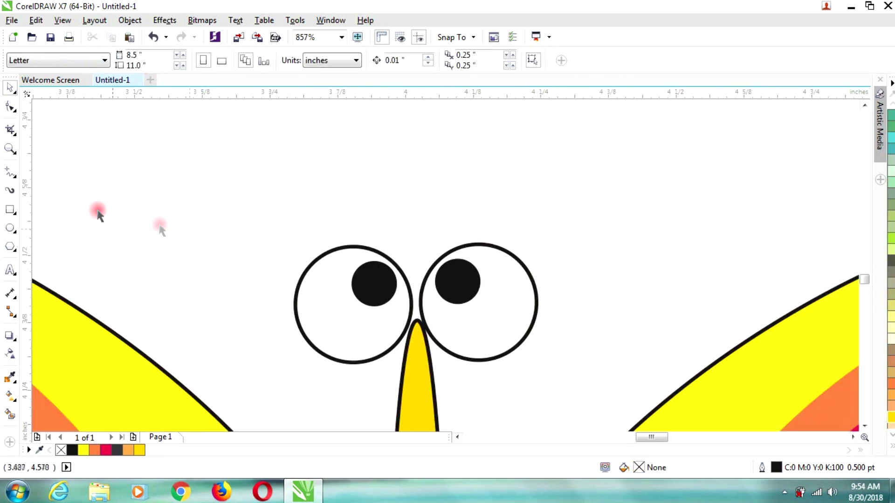
{"action": "left_click", "coordinate": [318, 282]}
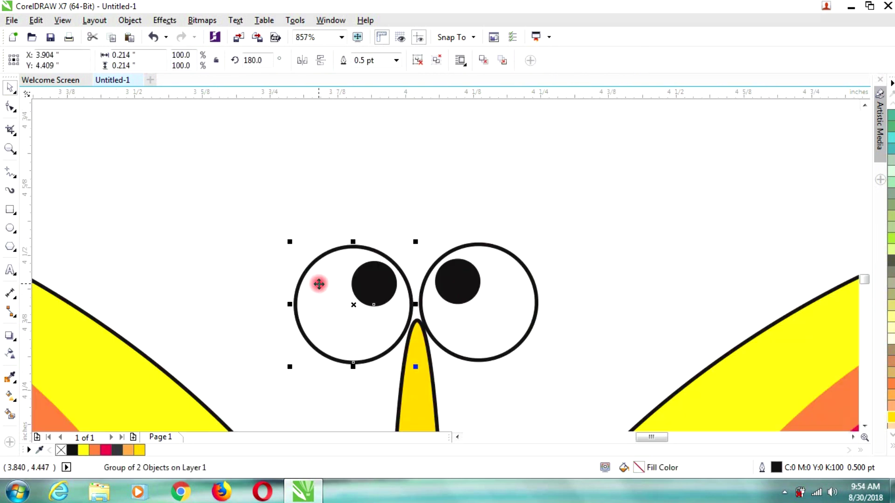
{"action": "left_click_drag", "start_coordinate": [319, 283], "coordinate": [325, 284]}
{"action": "left_click", "coordinate": [481, 298]}
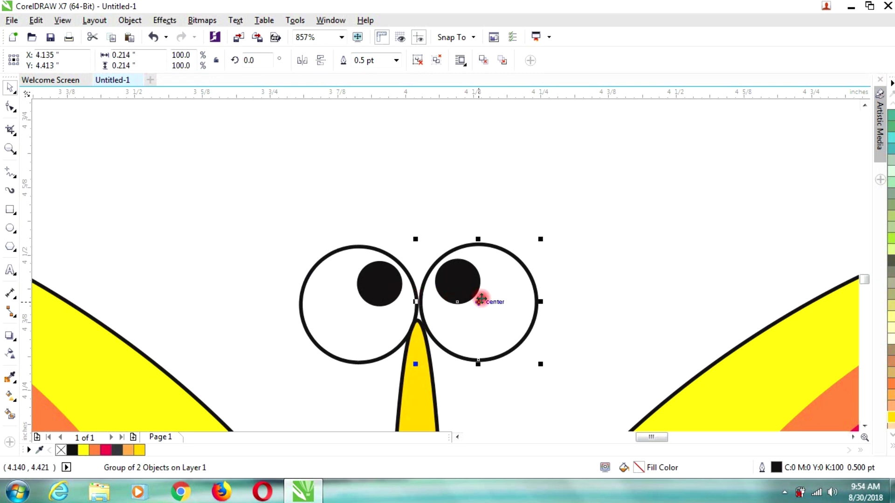
{"action": "left_click_drag", "start_coordinate": [481, 298], "coordinate": [476, 298]}
{"action": "left_click", "coordinate": [614, 307]}
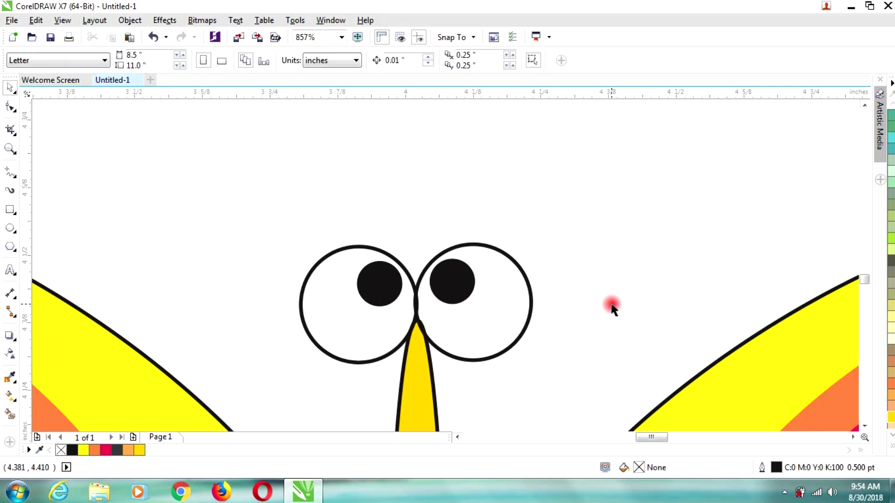
{"action": "scroll", "coordinate": [613, 309], "scroll_direction": "down", "scroll_amount": 4}
{"action": "scroll", "coordinate": [611, 308], "scroll_direction": "up", "scroll_amount": 4}
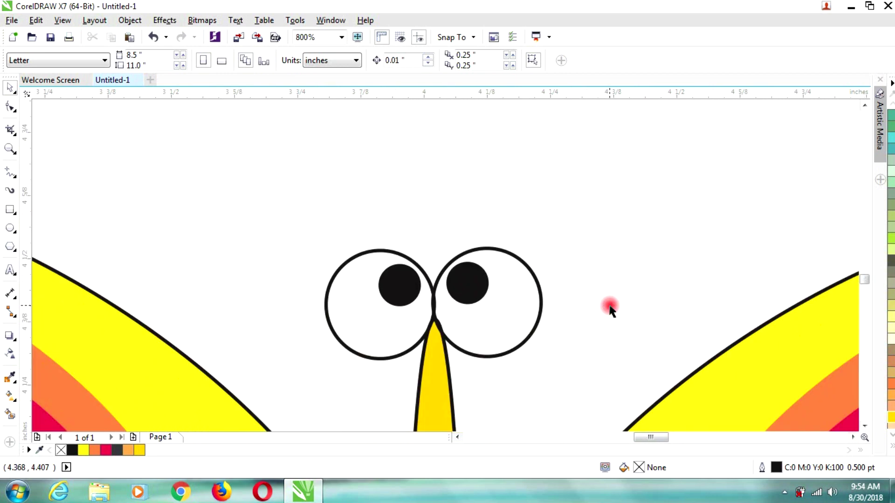
Step: Reposition the left and right eyes so they sit level and just touch above the tip of the body
{"action": "left_click", "coordinate": [864, 105]}
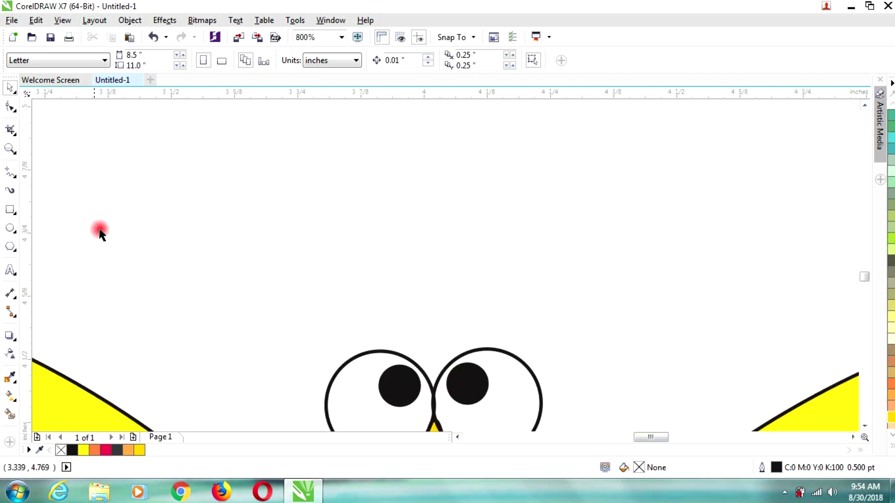
{"action": "left_click", "coordinate": [358, 389]}
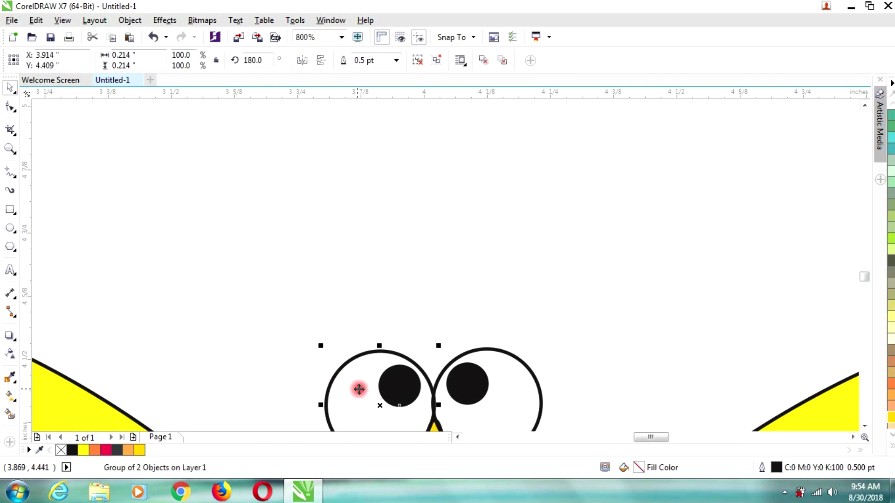
{"action": "left_click", "coordinate": [445, 400]}
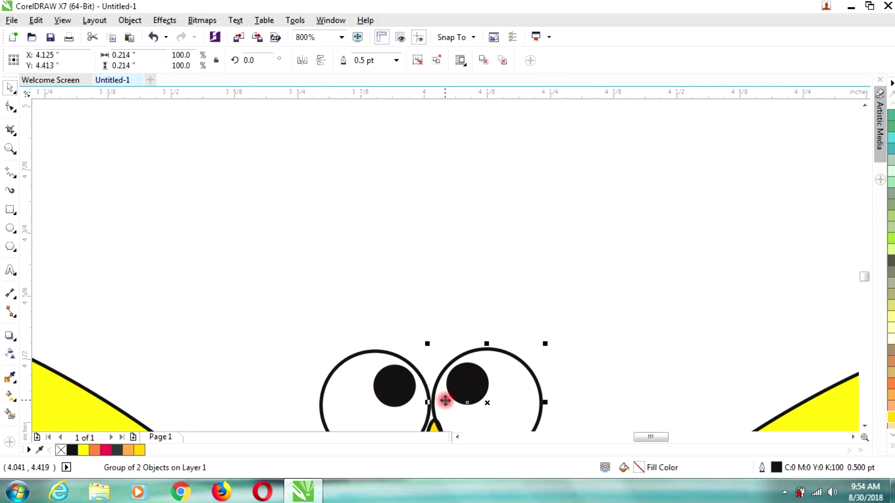
{"action": "left_click_drag", "start_coordinate": [453, 398], "coordinate": [458, 398]}
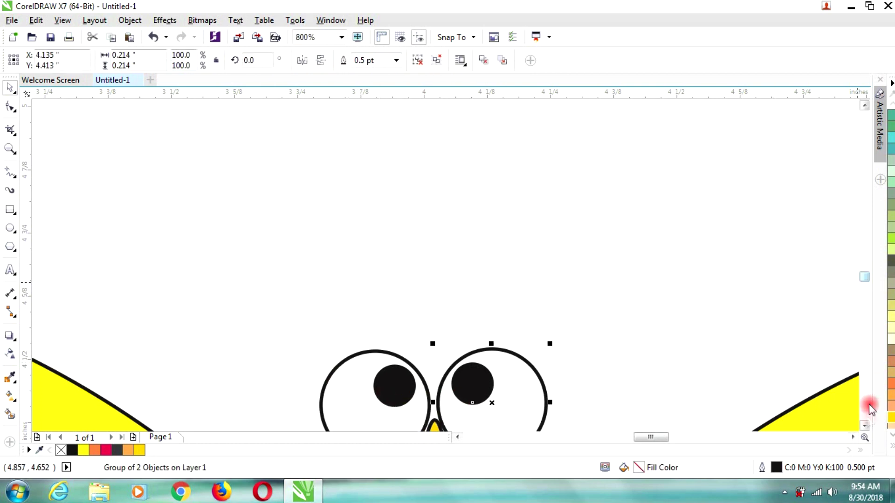
{"action": "left_click", "coordinate": [864, 425]}
{"action": "left_click", "coordinate": [864, 426]}
{"action": "left_click", "coordinate": [424, 321]}
{"action": "left_click_drag", "start_coordinate": [424, 321], "coordinate": [427, 317]}
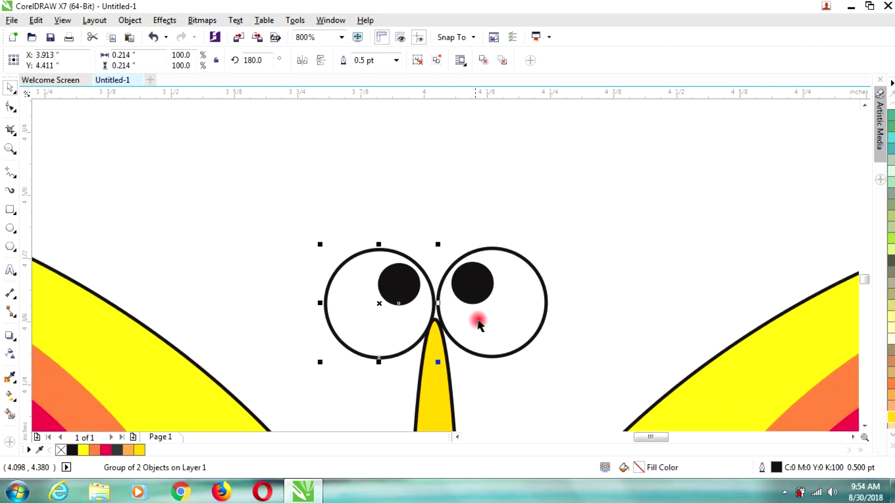
{"action": "left_click", "coordinate": [481, 330]}
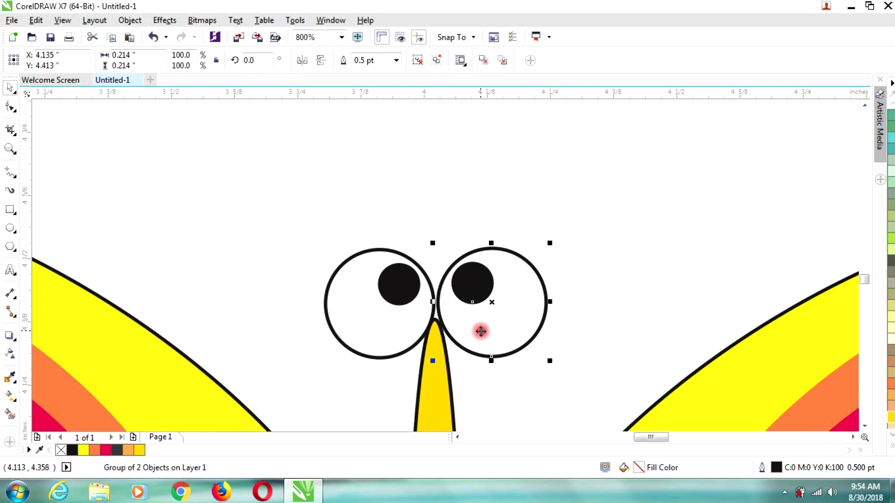
{"action": "left_click_drag", "start_coordinate": [480, 331], "coordinate": [478, 333]}
{"action": "left_click", "coordinate": [634, 312]}
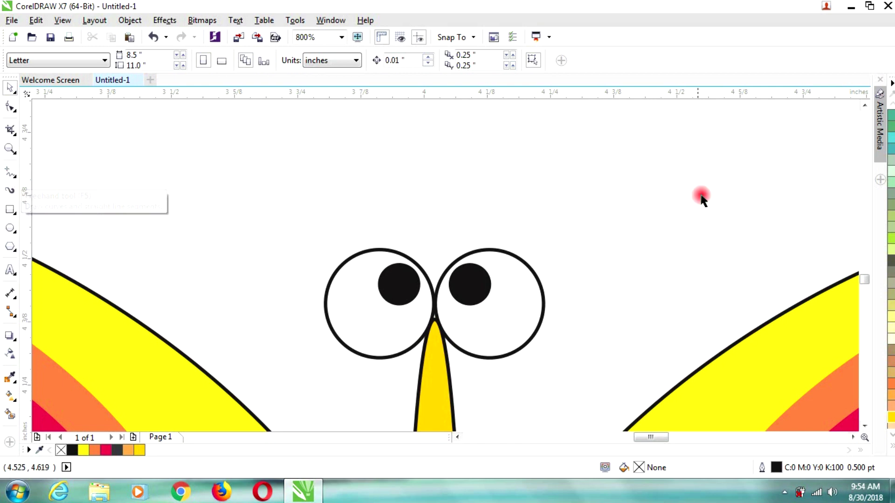
Step: Draw a B-Spline antenna about 0.11 in wide and 0.29 in high, rising from the left eye and curling outward into a spiral
{"action": "left_click", "coordinate": [865, 106]}
{"action": "left_click", "coordinate": [2, 171]}
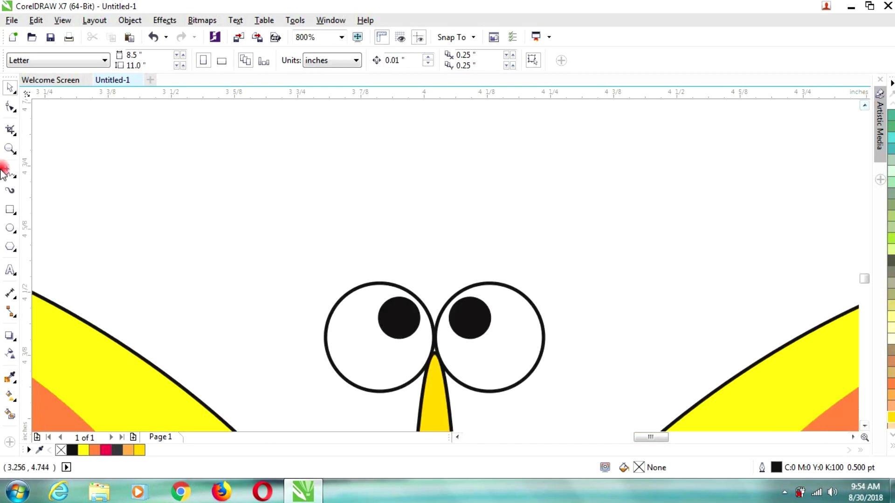
{"action": "left_click", "coordinate": [14, 176]}
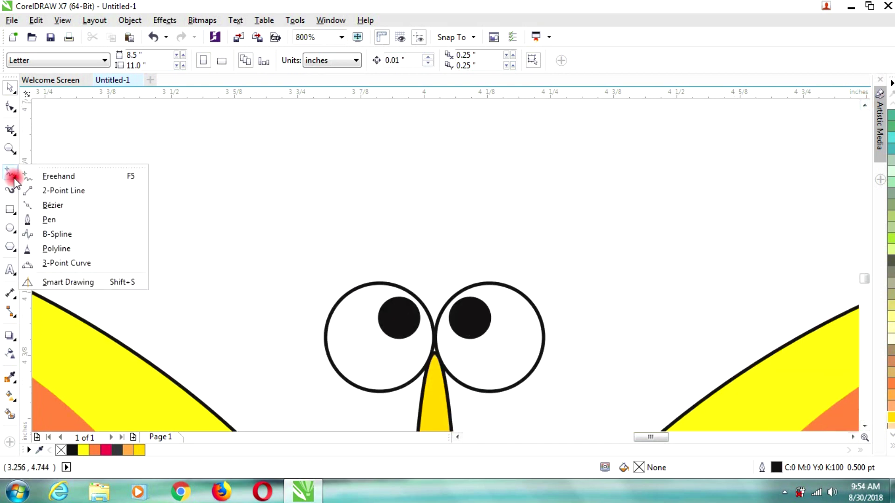
{"action": "left_click", "coordinate": [14, 184]}
{"action": "left_click", "coordinate": [14, 176]}
{"action": "left_click", "coordinate": [17, 177]}
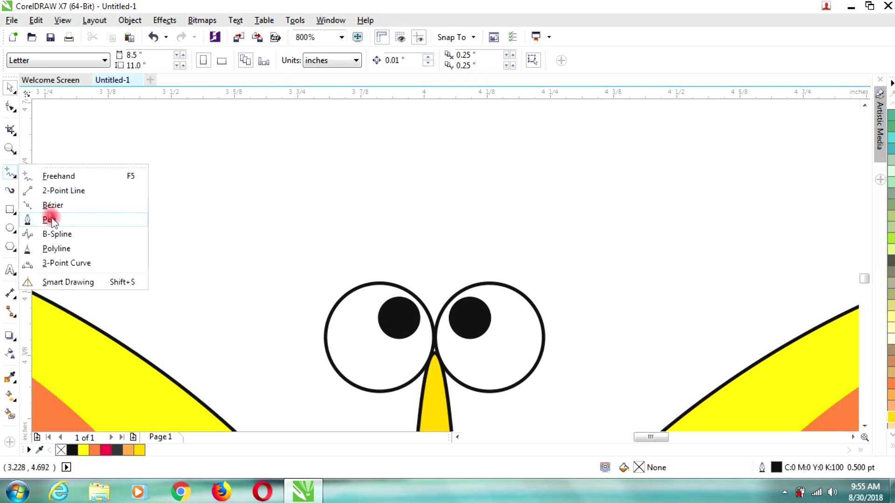
{"action": "left_click", "coordinate": [70, 233]}
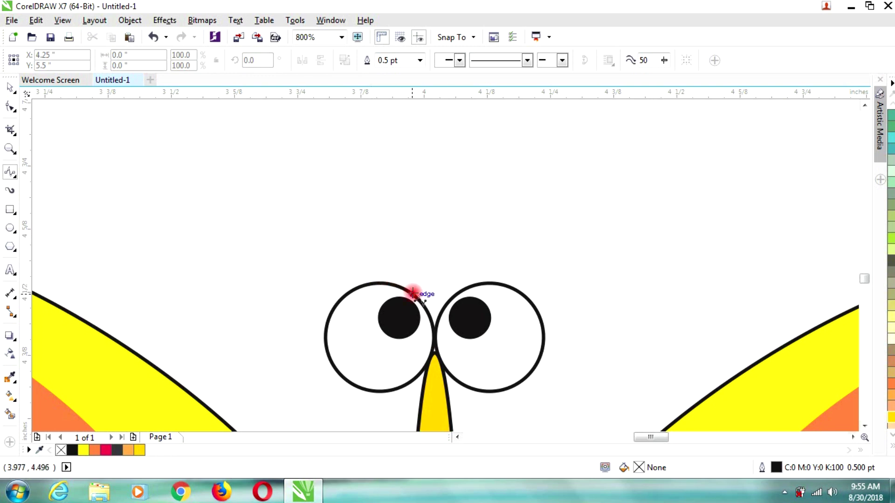
{"action": "left_click", "coordinate": [413, 293]}
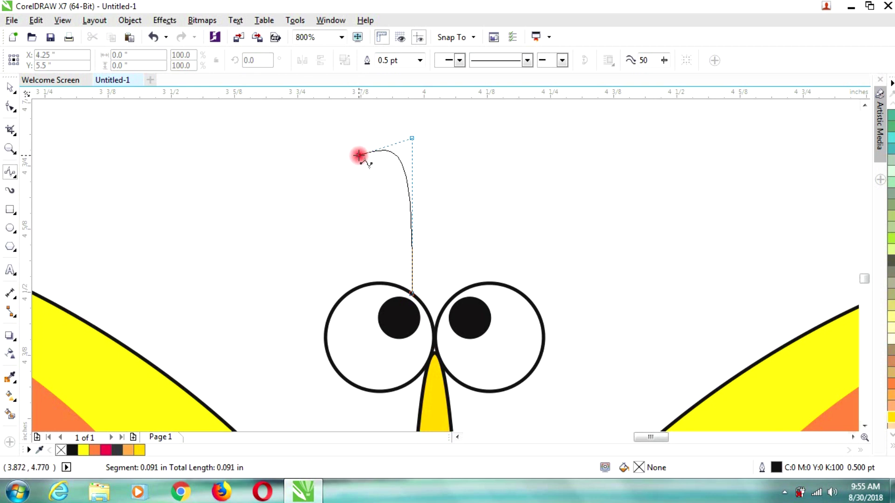
{"action": "left_click", "coordinate": [350, 154]}
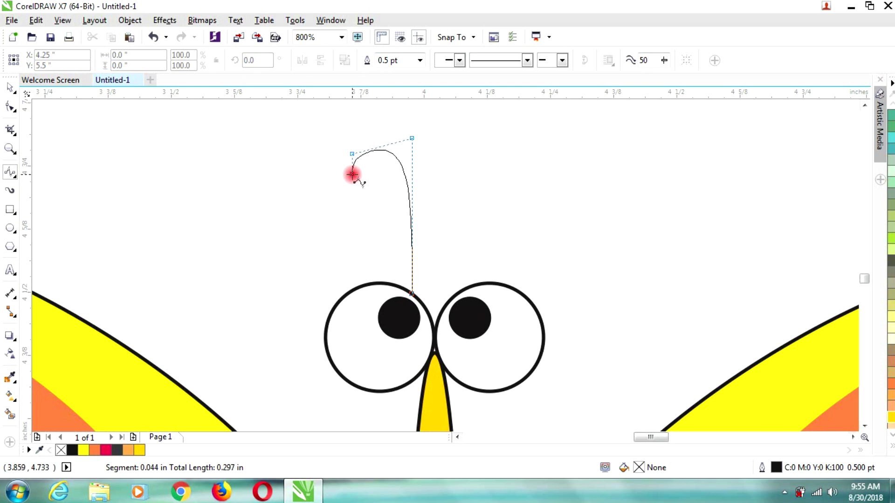
{"action": "left_click", "coordinate": [355, 175]}
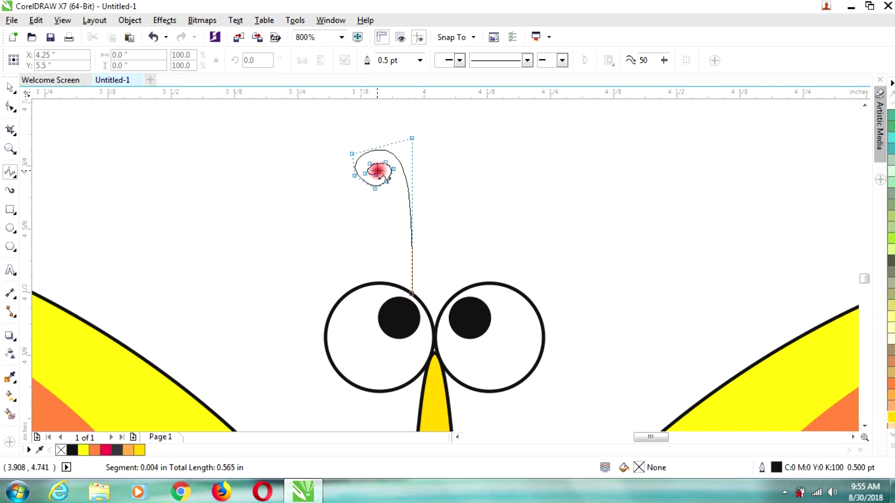
{"action": "double_click", "coordinate": [377, 171]}
{"action": "left_click", "coordinate": [15, 93]}
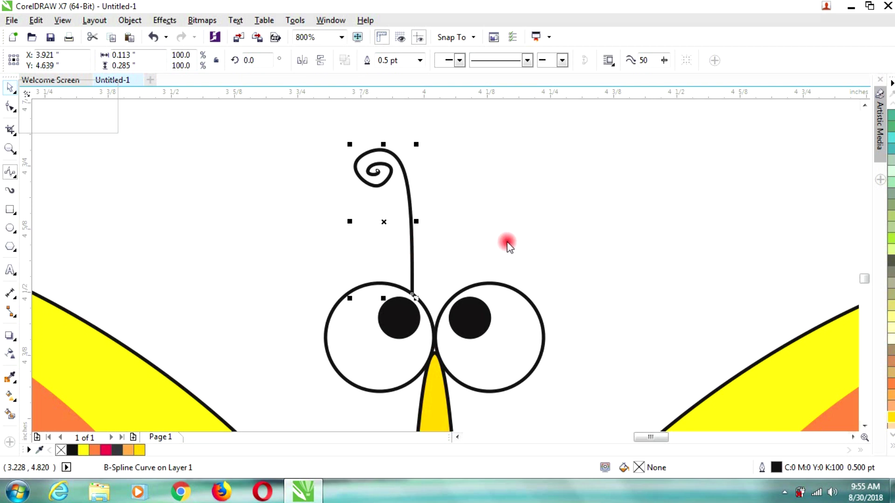
{"action": "left_click", "coordinate": [413, 245]}
{"action": "left_click", "coordinate": [507, 241]}
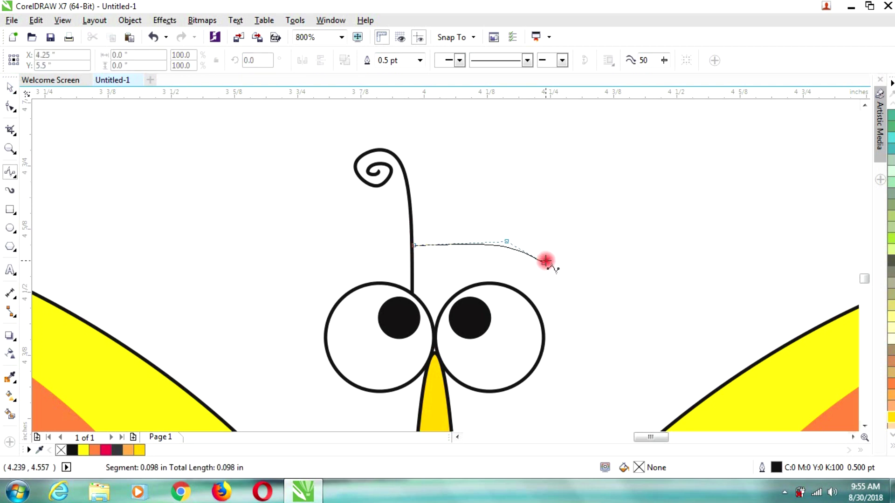
{"action": "double_click", "coordinate": [522, 263]}
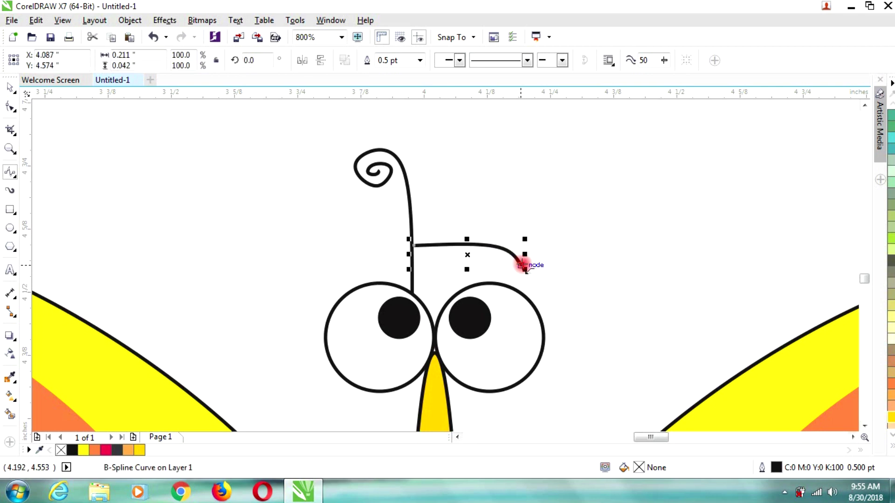
{"action": "key", "text": "ctrl+z"}
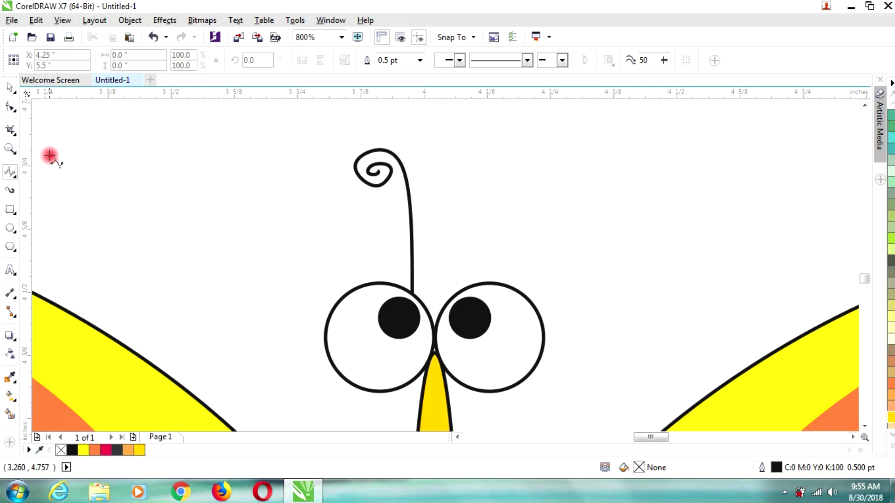
Step: Copy the spiral antenna, mirror the copy horizontally and move it right onto the right eye
{"action": "left_click", "coordinate": [11, 87]}
{"action": "left_click_drag", "start_coordinate": [413, 280], "coordinate": [454, 273]}
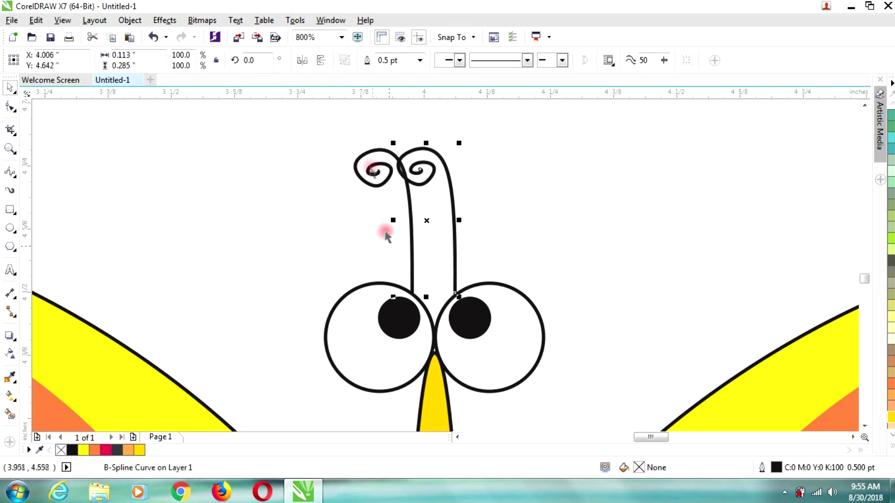
{"action": "left_click", "coordinate": [302, 60]}
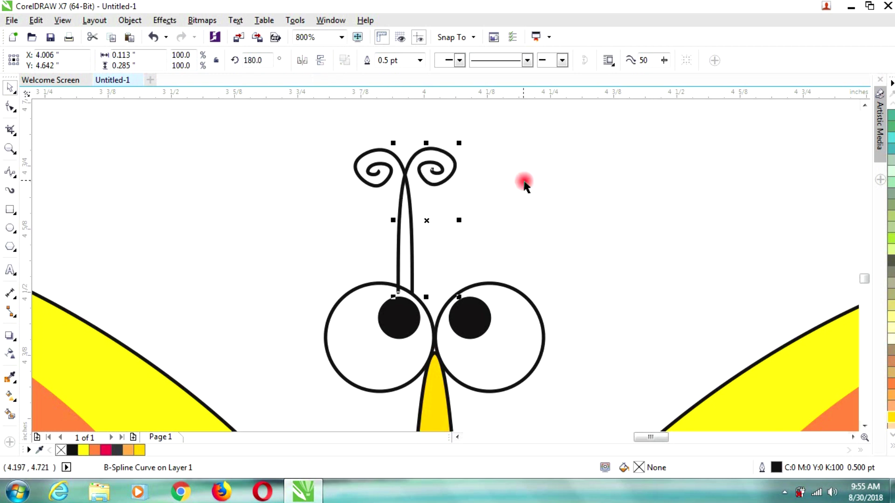
{"action": "key", "text": "Right"}
{"action": "key", "text": "Right"}
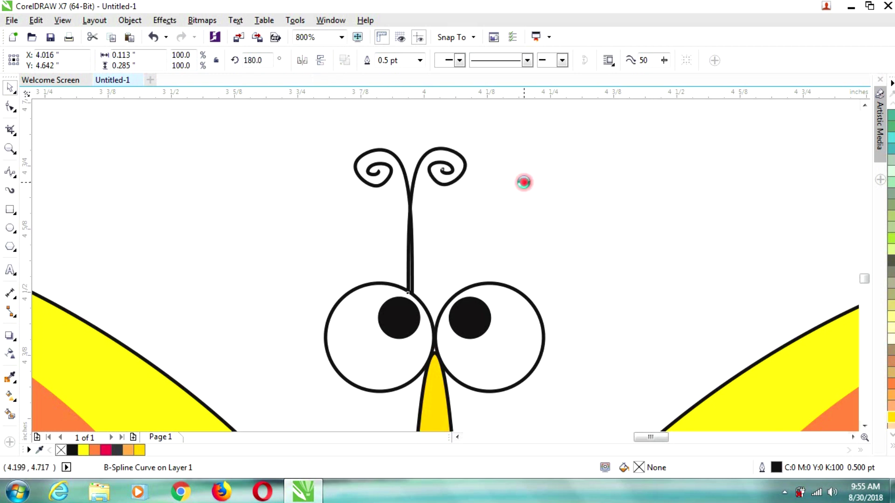
{"action": "key", "text": "shift+Right"}
Step: Shift the left antenna slightly inward and level it with the right one so the pair stands symmetrically on the eyes
{"action": "mouse_move", "coordinate": [509, 233]}
{"action": "left_mouse_down"}
{"action": "mouse_move", "coordinate": [457, 230]}
{"action": "mouse_move", "coordinate": [417, 244]}
{"action": "left_mouse_up"}
{"action": "left_click", "coordinate": [587, 256]}
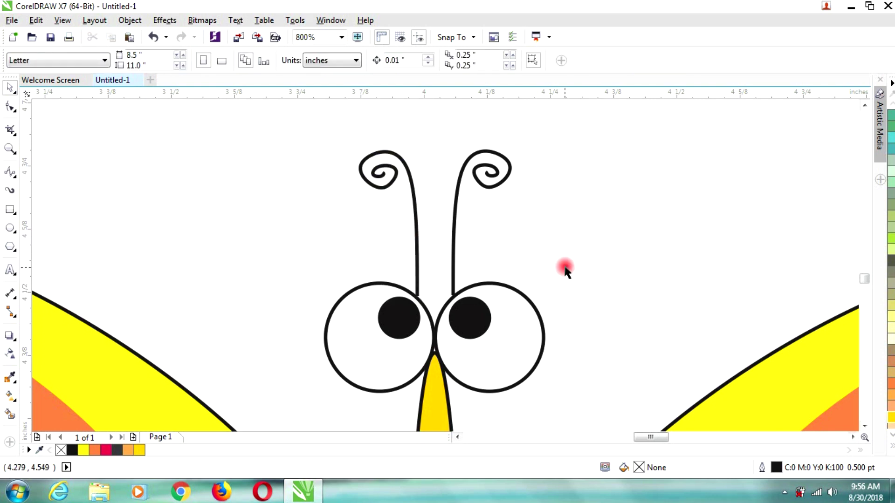
{"action": "left_click", "coordinate": [418, 284]}
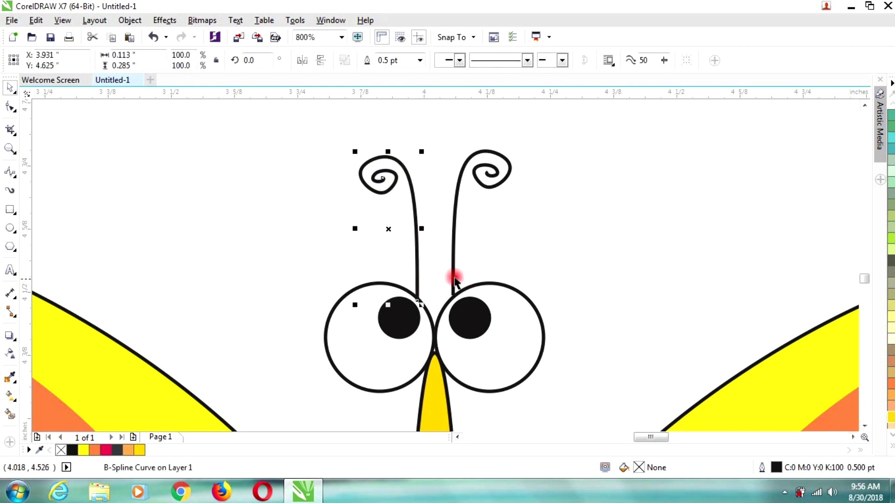
{"action": "left_click", "coordinate": [489, 260]}
{"action": "left_click", "coordinate": [417, 267]}
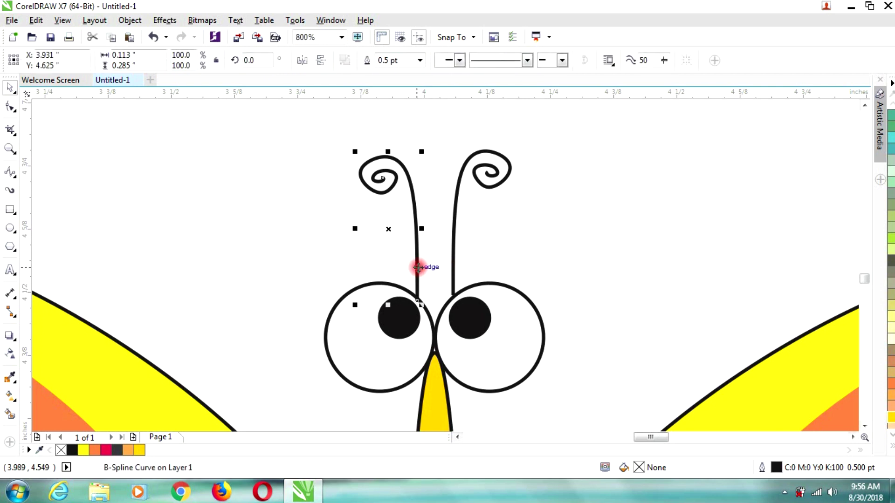
{"action": "left_click", "coordinate": [625, 249]}
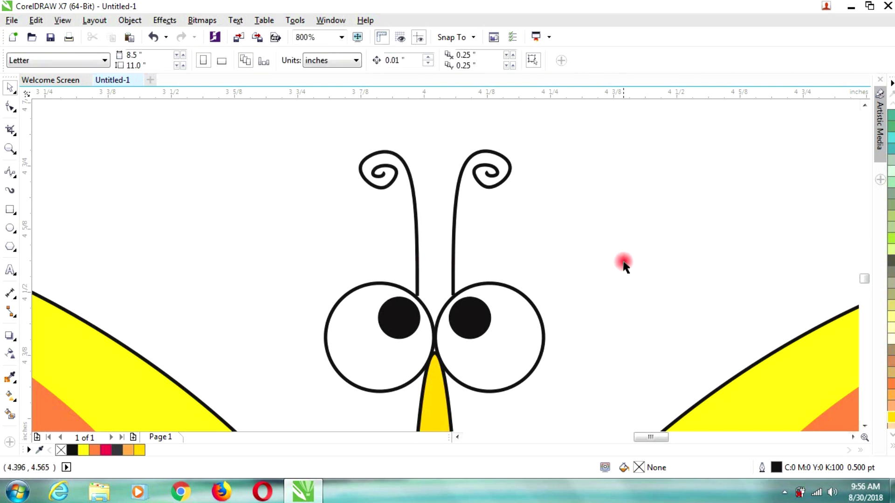
Step: Select both antennas and stretch them upward together, keeping their bases on the eyes
{"action": "scroll", "coordinate": [623, 268], "scroll_direction": "down", "scroll_amount": 2}
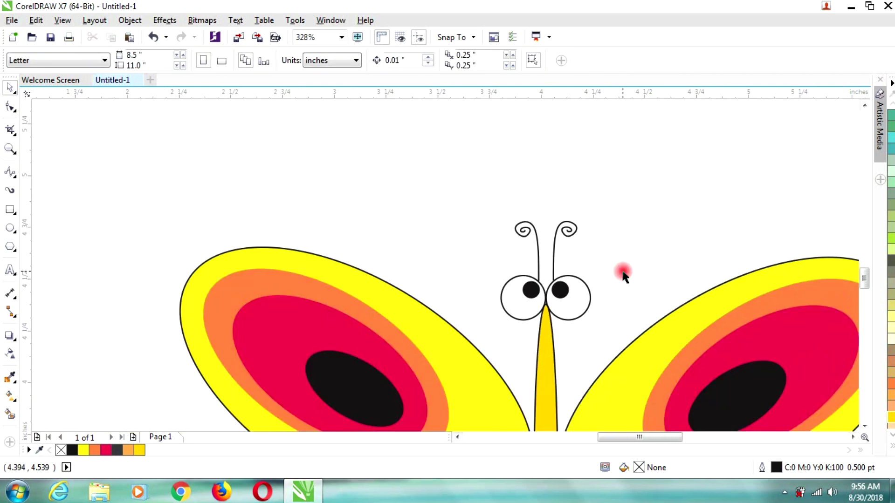
{"action": "scroll", "coordinate": [623, 275], "scroll_direction": "down", "scroll_amount": 1}
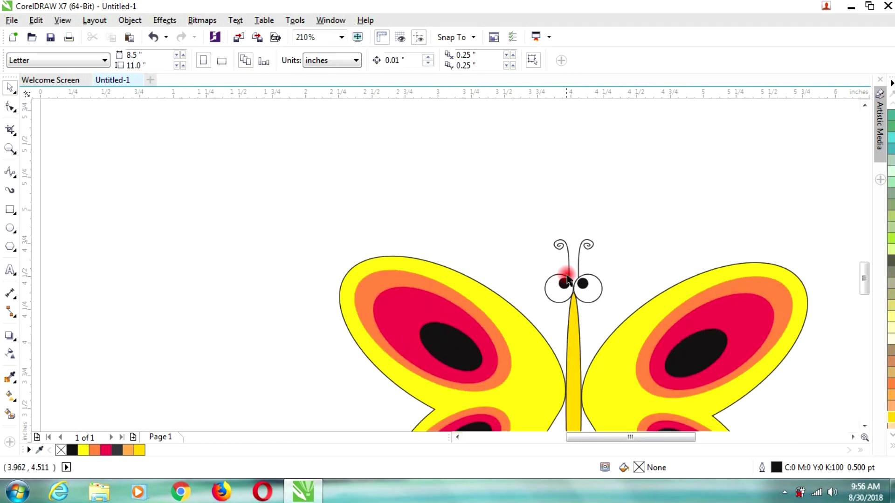
{"action": "scroll", "coordinate": [625, 276], "scroll_direction": "down", "scroll_amount": 1}
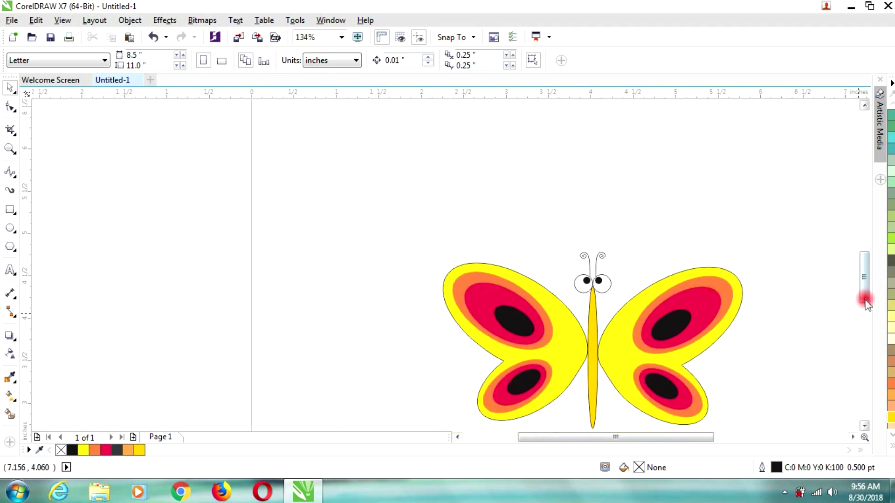
{"action": "left_click_drag", "start_coordinate": [865, 302], "coordinate": [866, 315]}
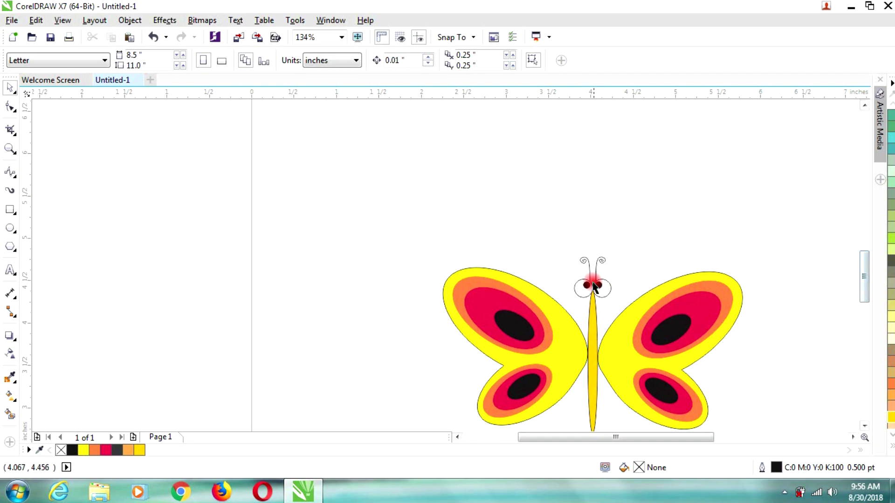
{"action": "left_click", "coordinate": [588, 269]}
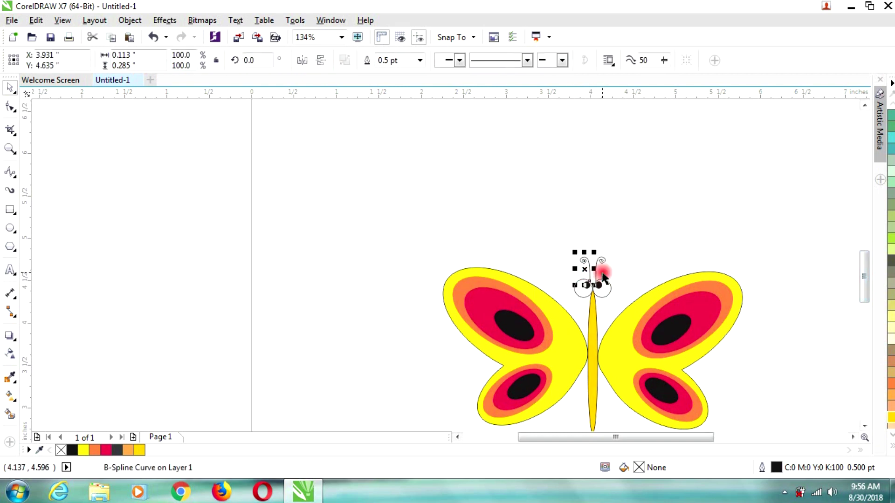
{"action": "left_click_drag", "start_coordinate": [599, 261], "coordinate": [600, 262]}
{"action": "left_click", "coordinate": [584, 264]}
{"action": "left_click", "coordinate": [602, 260], "text": "shift"}
{"action": "left_click_drag", "start_coordinate": [593, 252], "coordinate": [594, 247]}
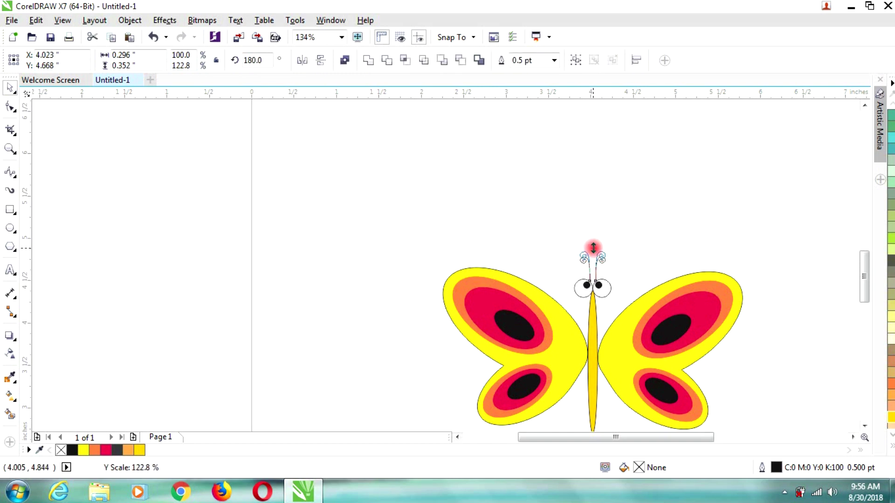
{"action": "left_click", "coordinate": [728, 259]}
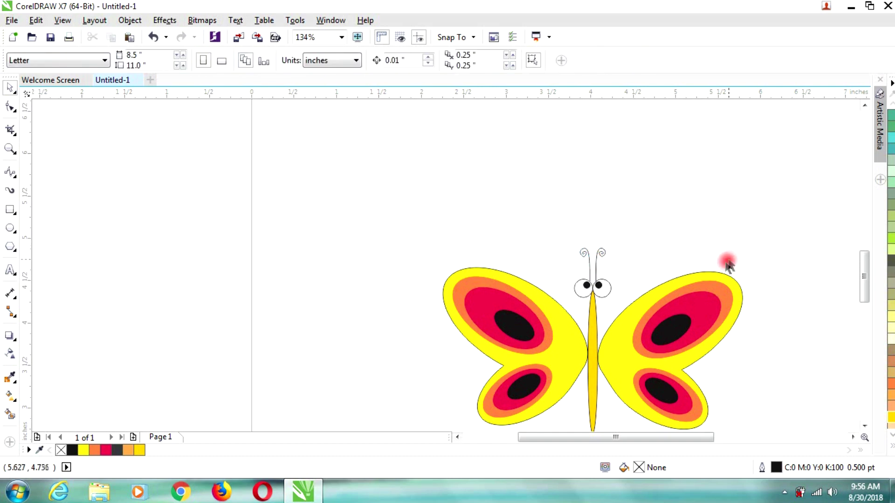
Step: Draw a rectangle about 5.08 in wide and 3.28 in high framing the whole butterfly, and leave it deselected
{"action": "scroll", "coordinate": [864, 289], "scroll_direction": "down", "scroll_amount": 3}
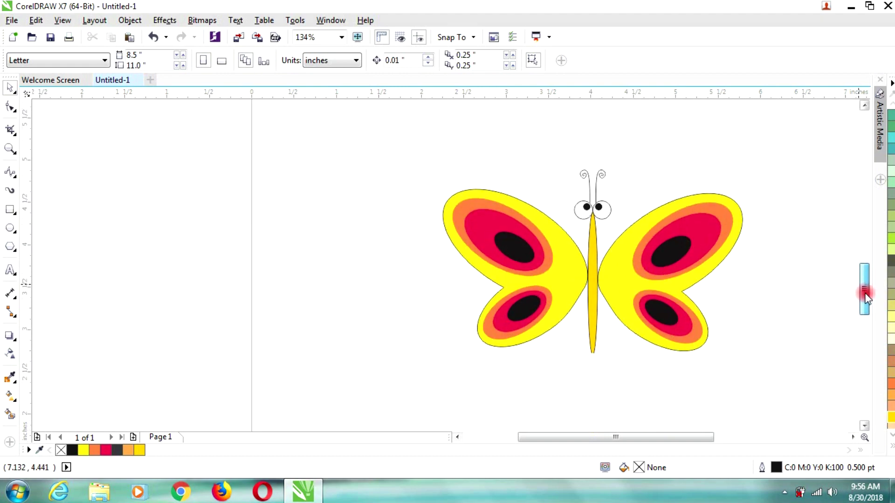
{"action": "left_click_drag", "start_coordinate": [686, 437], "coordinate": [726, 426]}
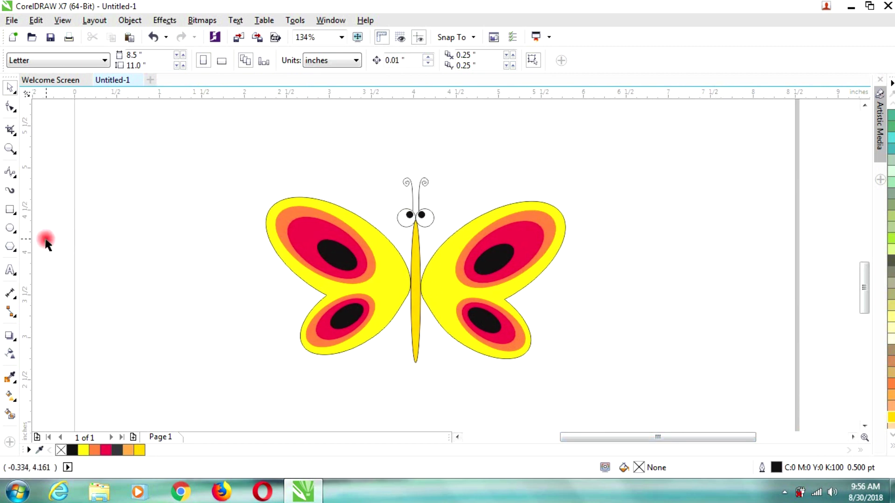
{"action": "left_click", "coordinate": [9, 209]}
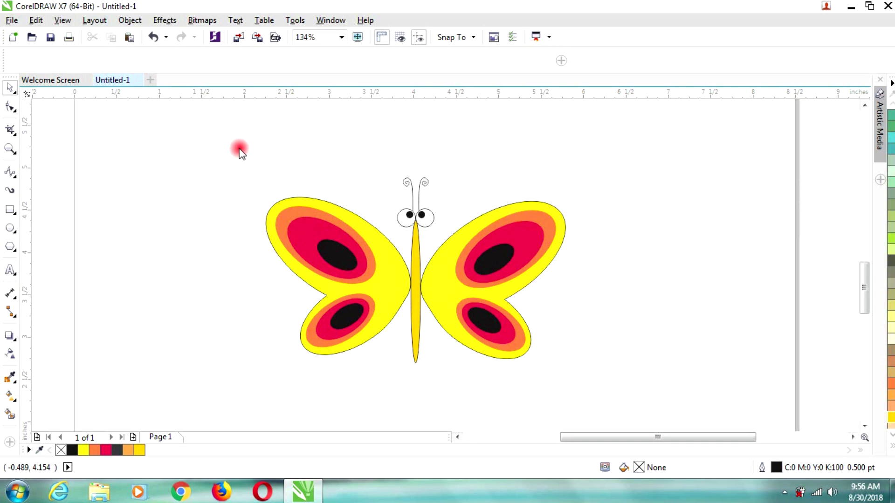
{"action": "left_click_drag", "start_coordinate": [210, 137], "coordinate": [641, 415]}
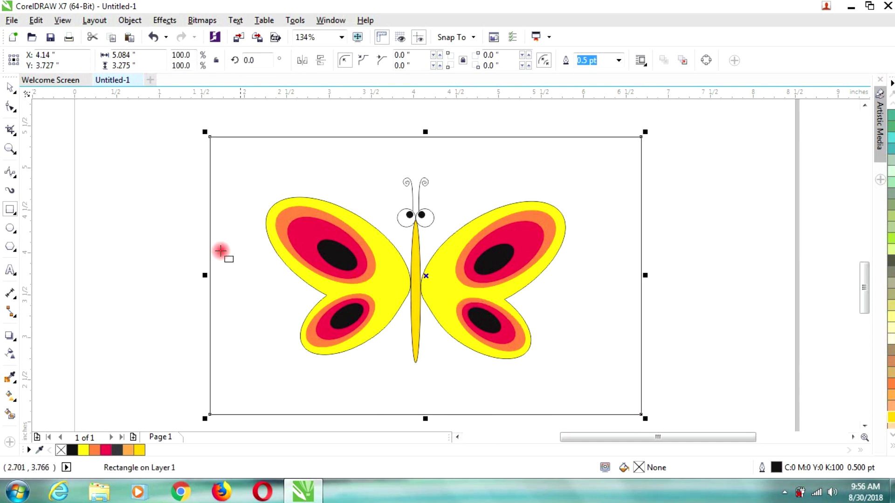
{"action": "left_click", "coordinate": [11, 88]}
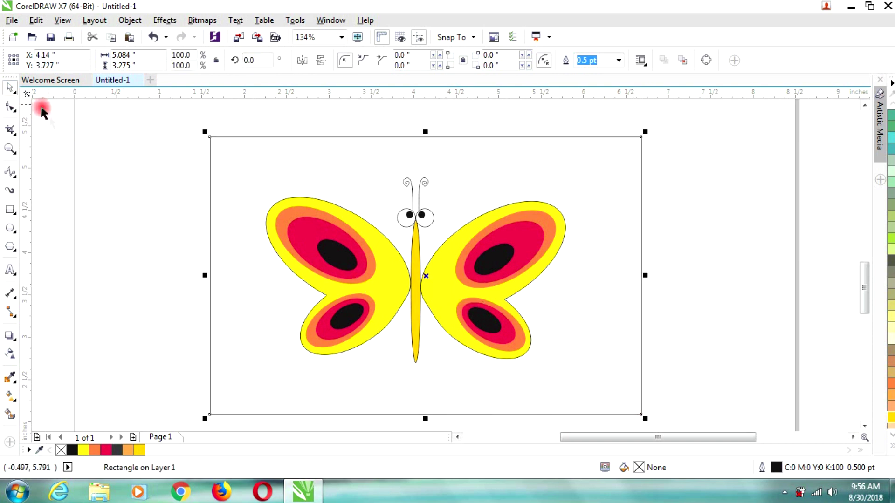
{"action": "left_click", "coordinate": [765, 267]}
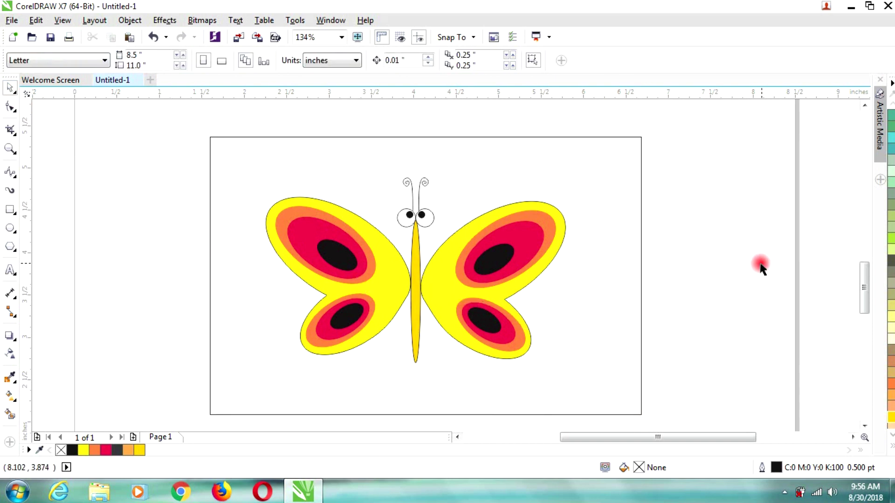
Step: Export the framed butterfly to the Desktop as a JPEG named kupu-kup, keeping the offered CMYK, High quality settings
{"action": "left_click", "coordinate": [10, 20]}
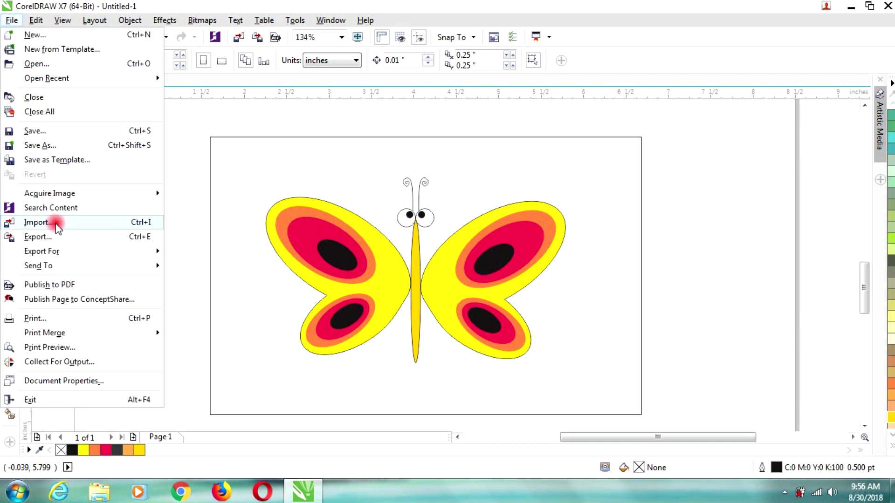
{"action": "left_click", "coordinate": [60, 238]}
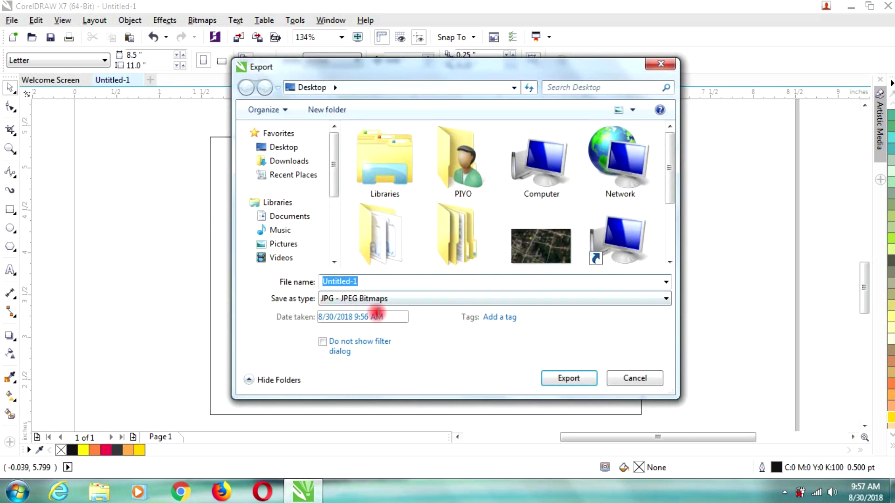
{"action": "type", "text": "kup"}
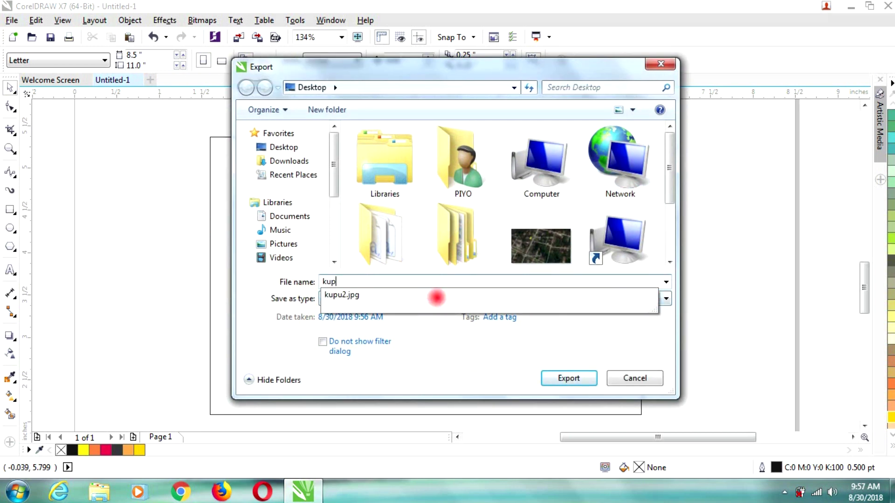
{"action": "type", "text": "u-kup"}
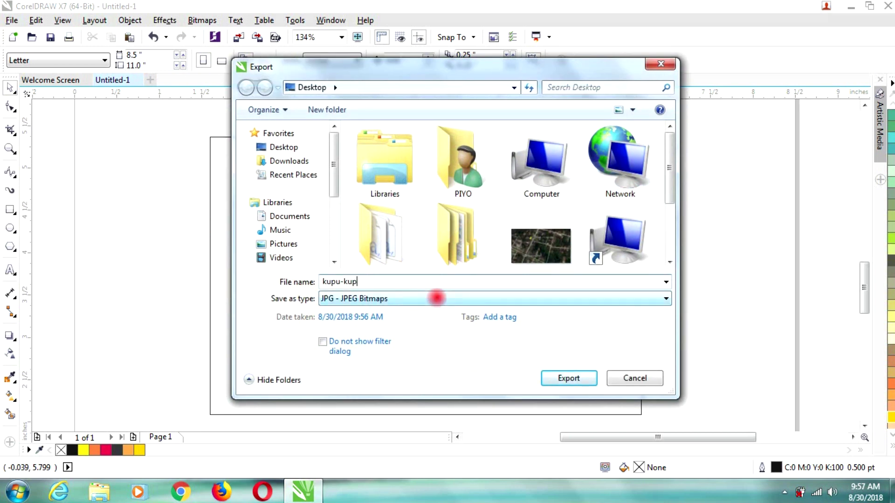
{"action": "left_click", "coordinate": [551, 379]}
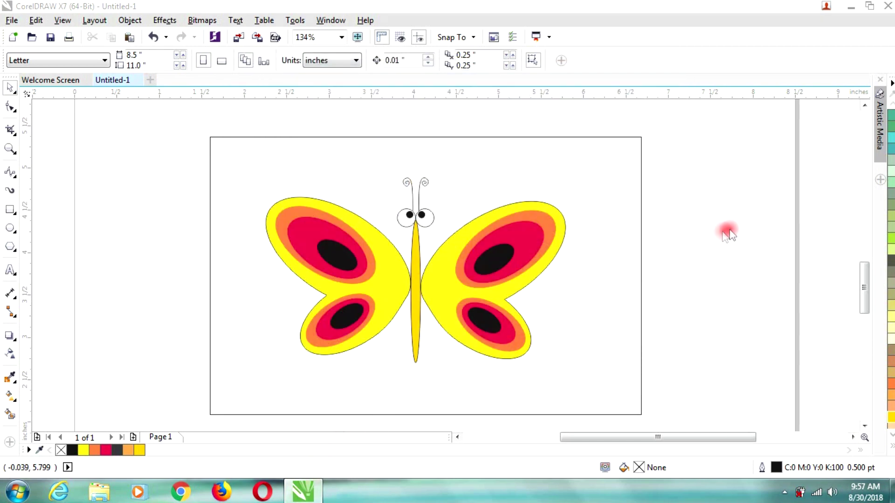
{"action": "left_click", "coordinate": [784, 492]}
{"action": "left_click", "coordinate": [785, 426]}
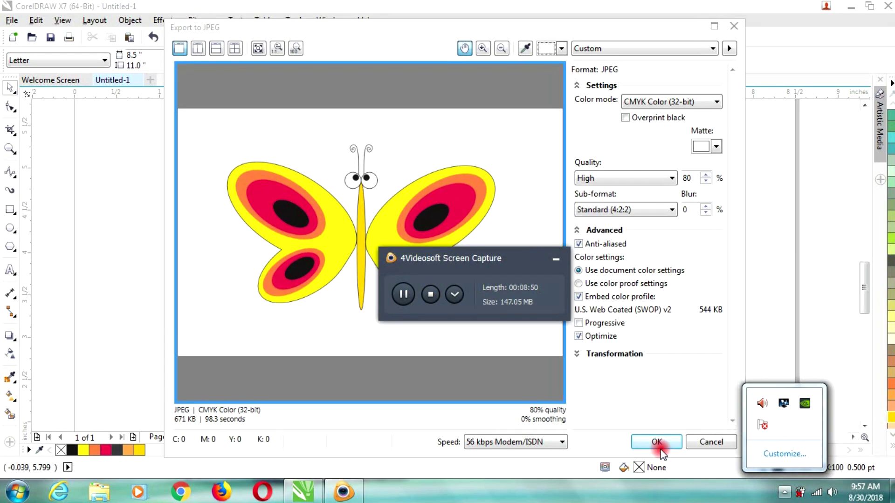
{"action": "left_click", "coordinate": [656, 443]}
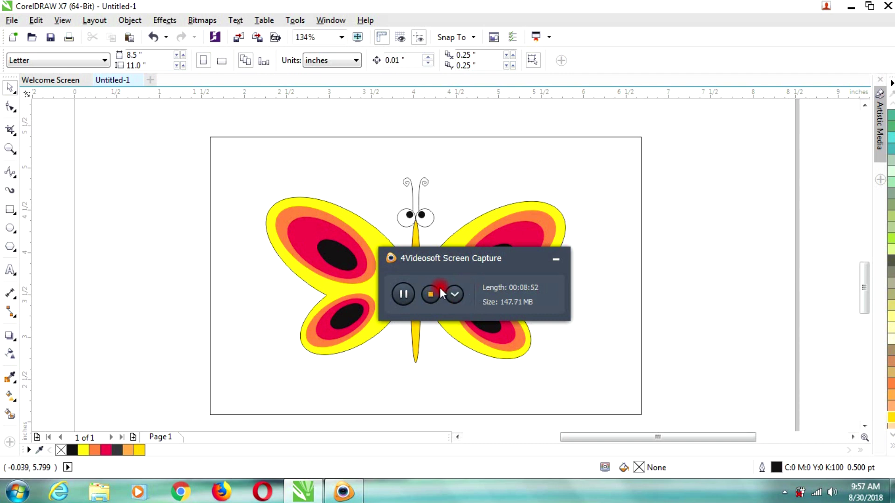